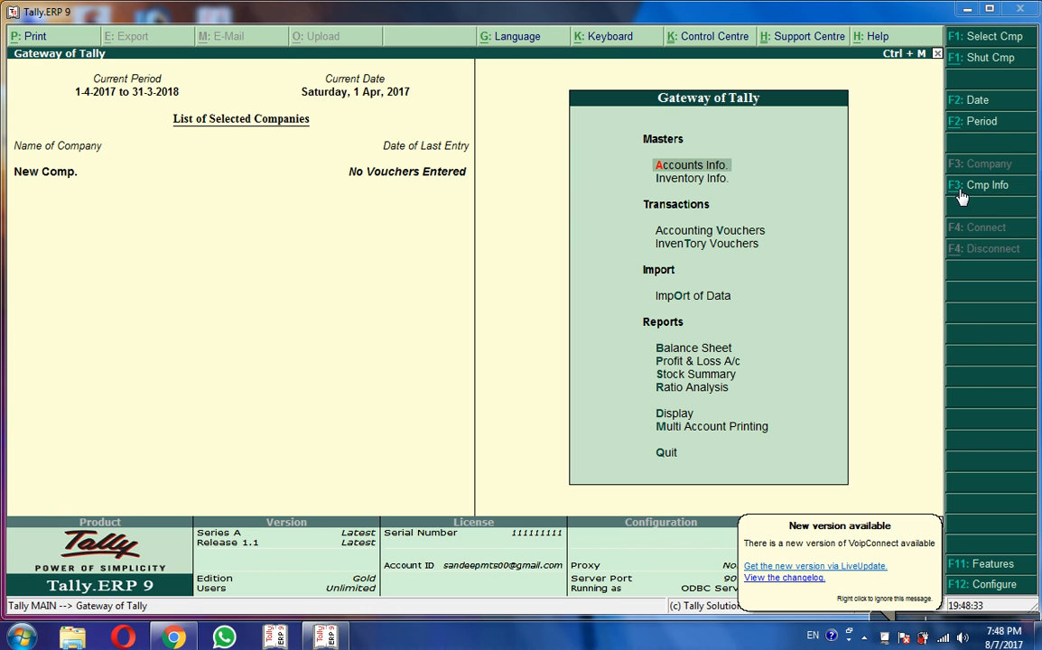
Step: Open the Company Info. menu from the Gateway of Tally with New Comp. loaded
click(958, 192)
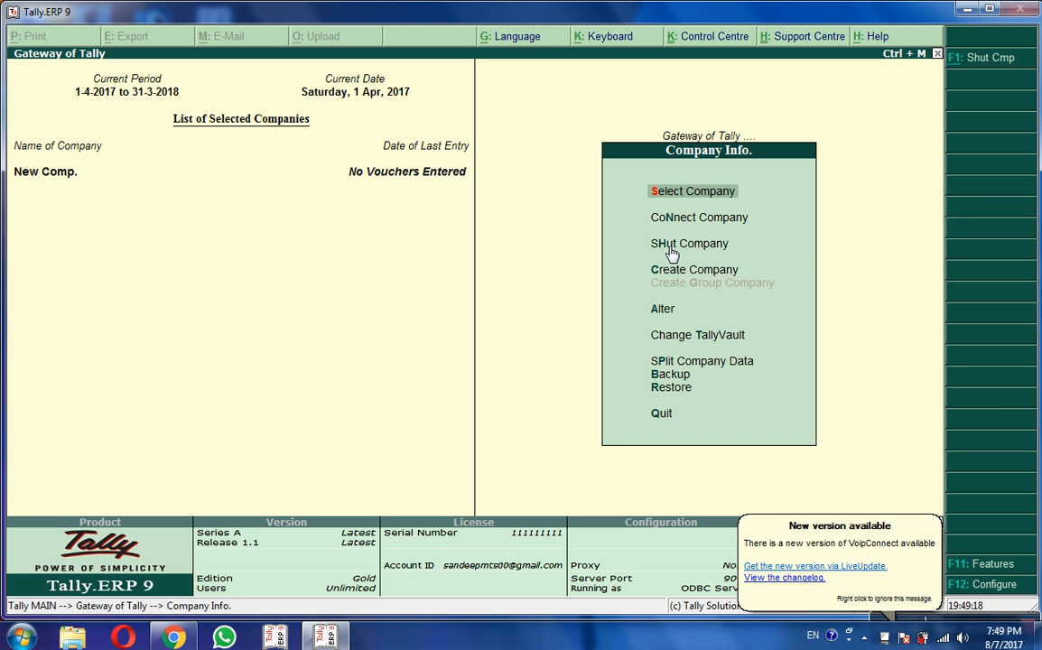
Step: Shut the loaded company New Comp. from the Company Info. menu
click(962, 67)
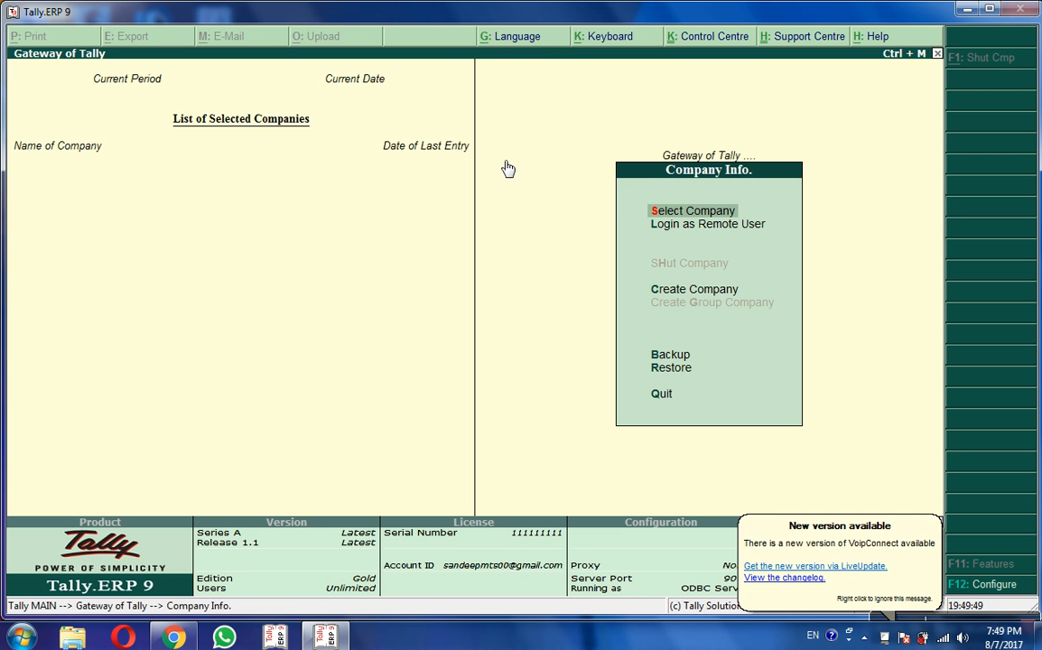
Step: Show the List of Companies stored in C:\Tally.ERP9\data\Data
click(666, 214)
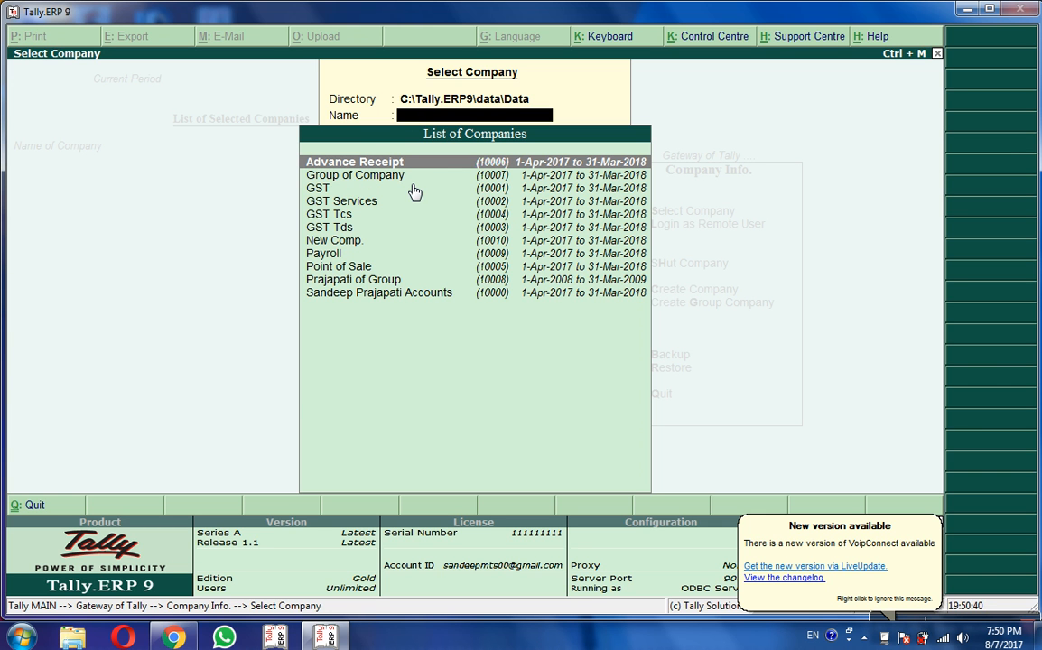
Step: Reload New Comp. from the company list and highlight Create Company
key(Down)
key(Down)
key(Down)
key(Down)
key(Down)
key(Down)
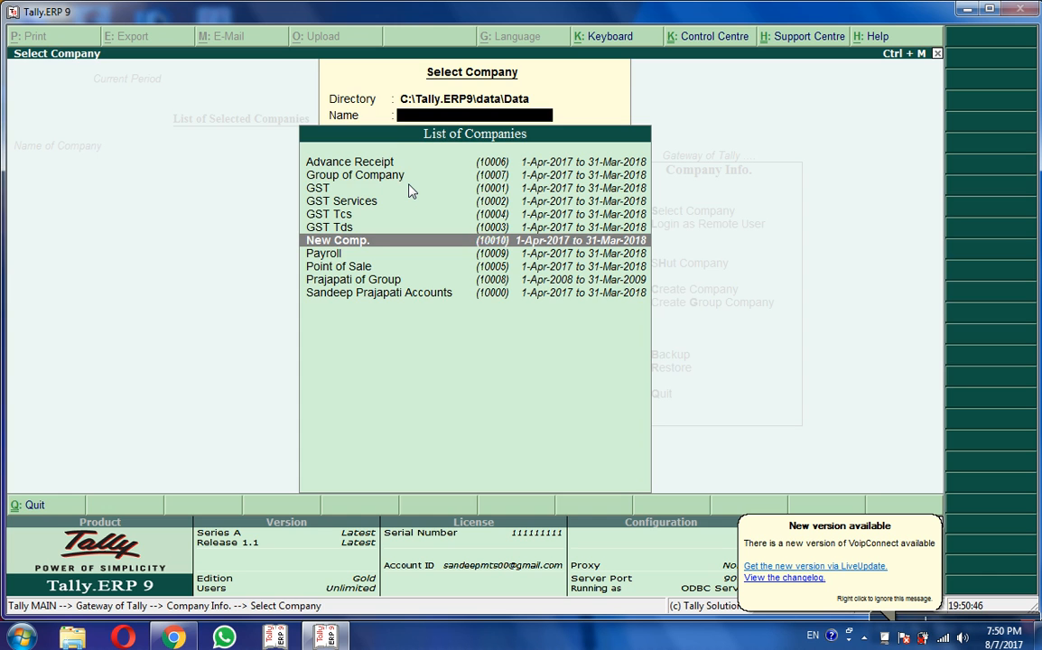
key(Return)
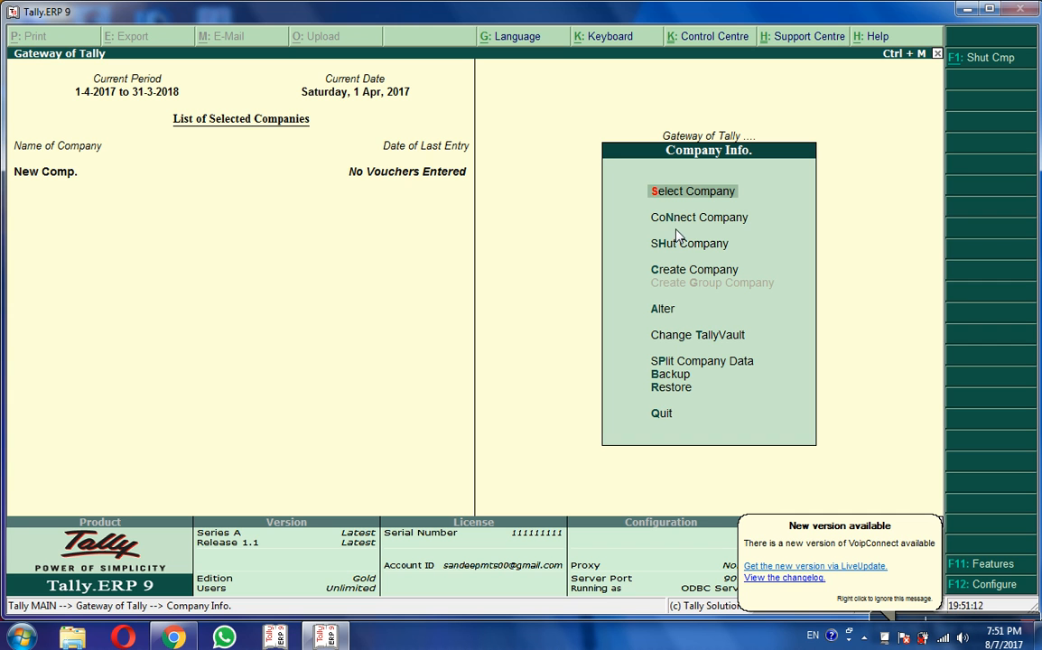
click(662, 277)
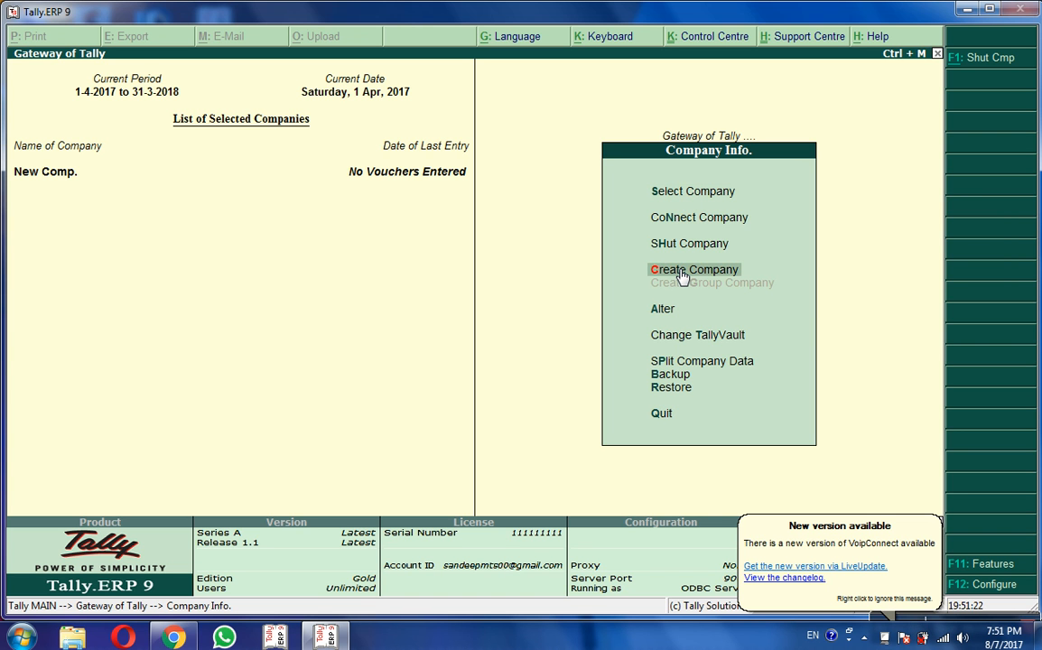
Step: Open a blank Company Creation form, then bring up the Windows Start menu
click(682, 277)
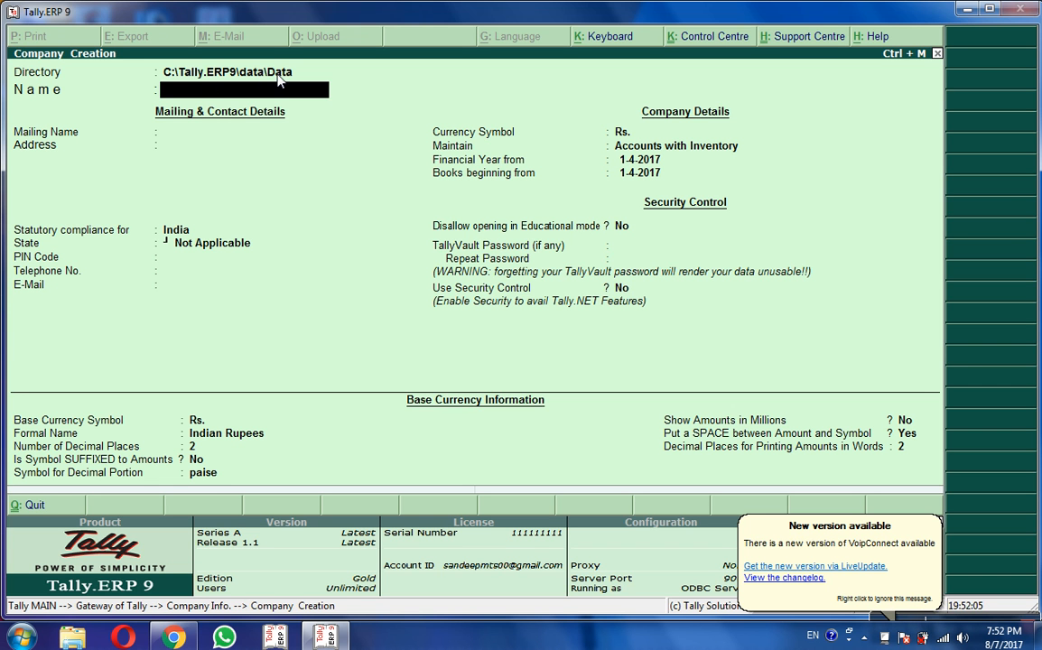
click(21, 637)
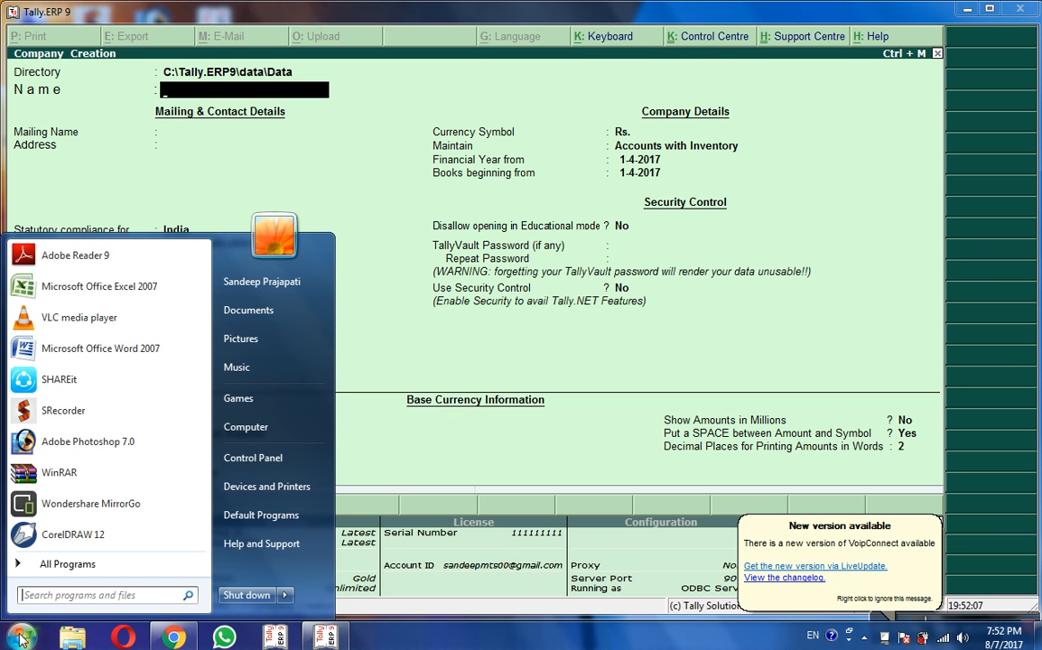
click(259, 426)
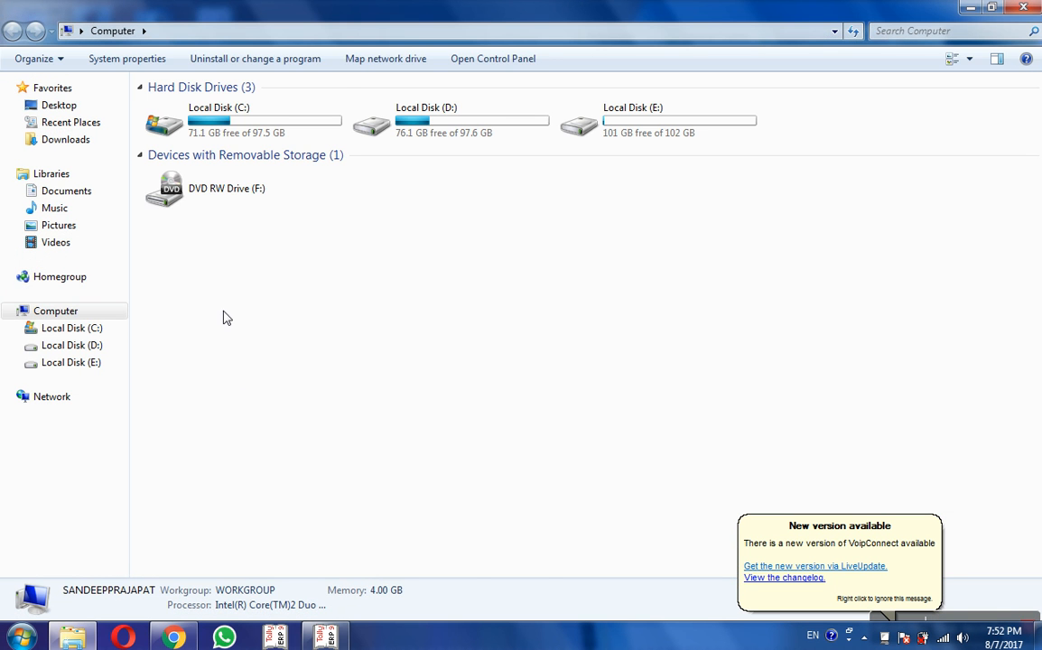
click(208, 135)
double_click(207, 135)
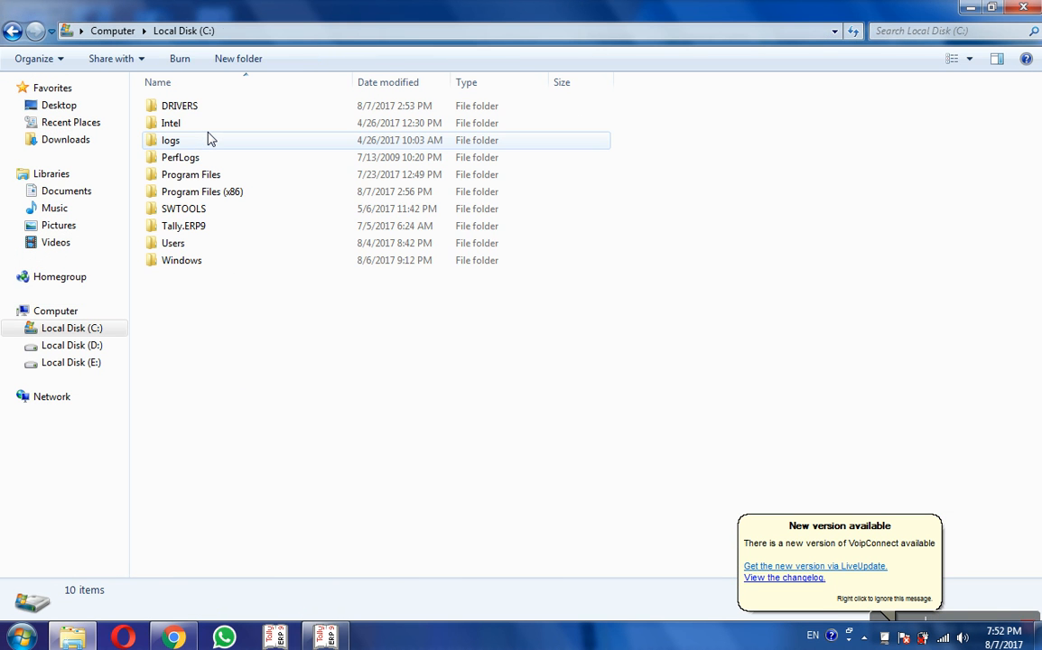
double_click(177, 233)
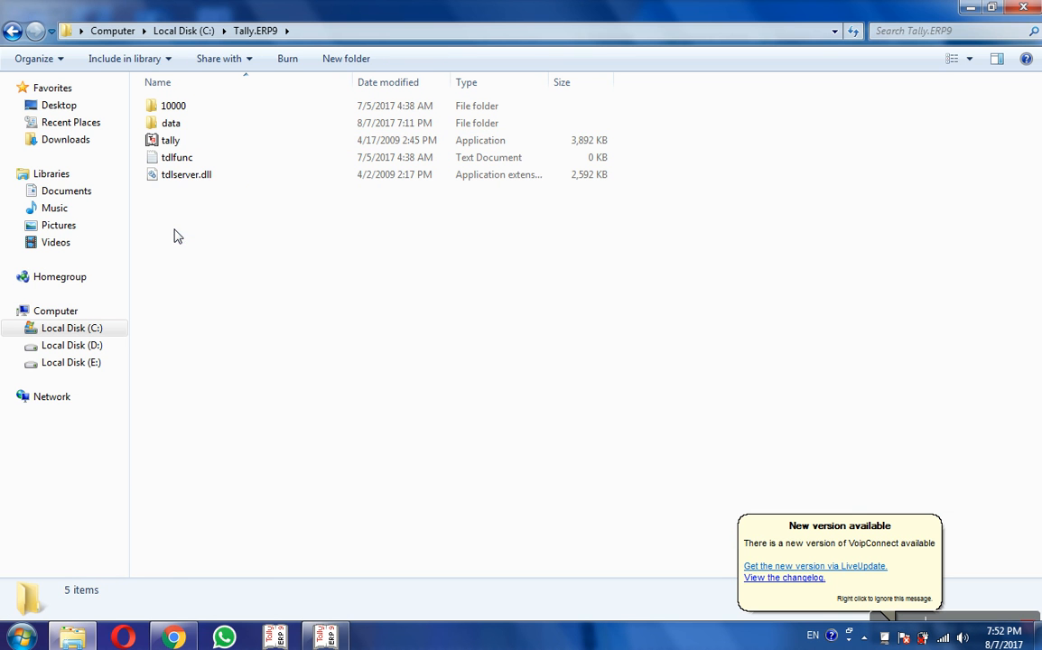
click(176, 129)
double_click(171, 124)
double_click(176, 129)
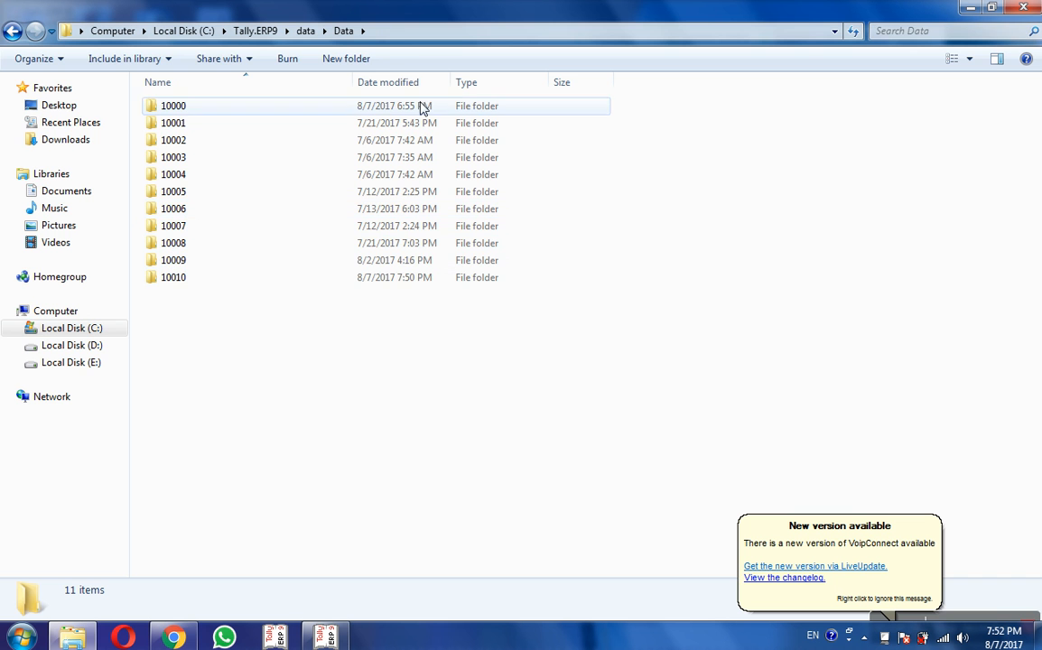
click(1024, 12)
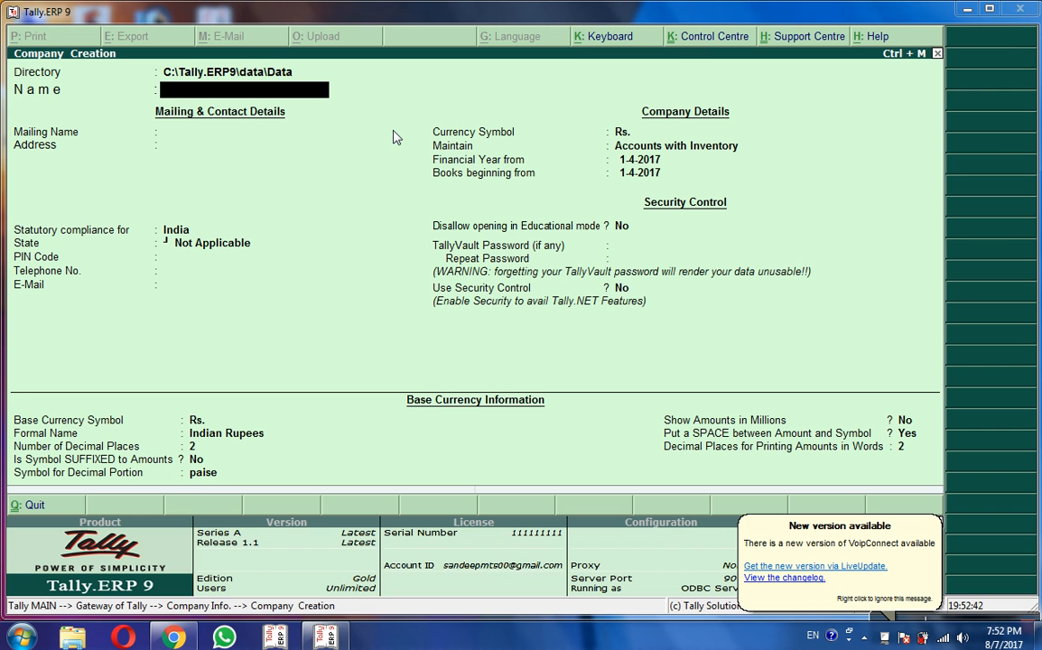
Step: Enter company name Ylko, address Lucknow, compliance country India and state Uttar Pradesh
text(Y)
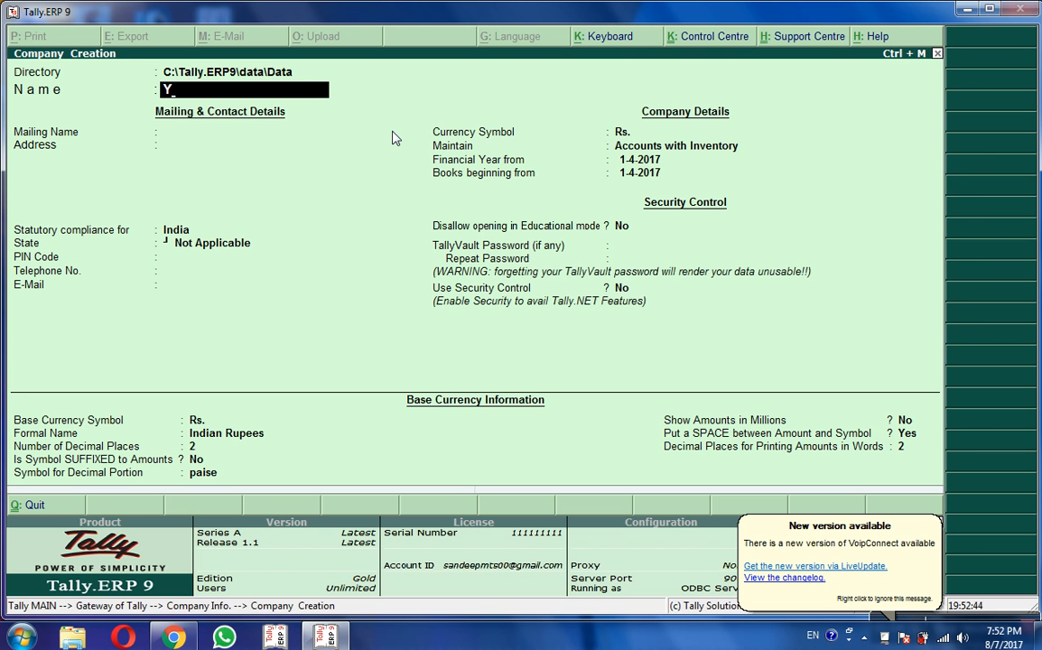
text(lko)
key(Return)
key(Return)
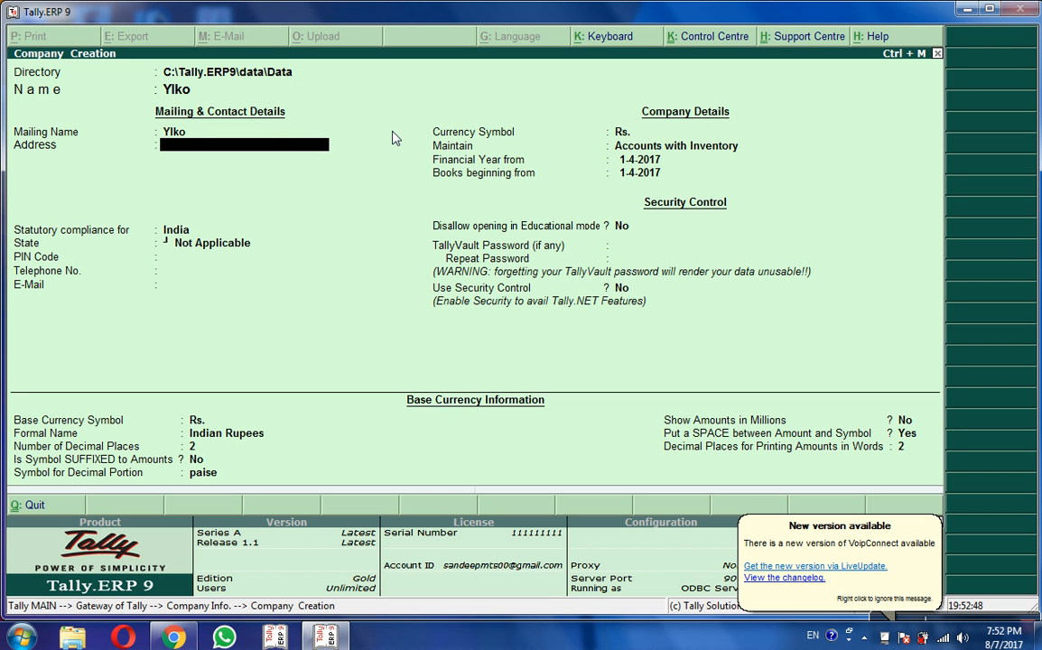
text(Lucknow)
key(Return)
key(Return)
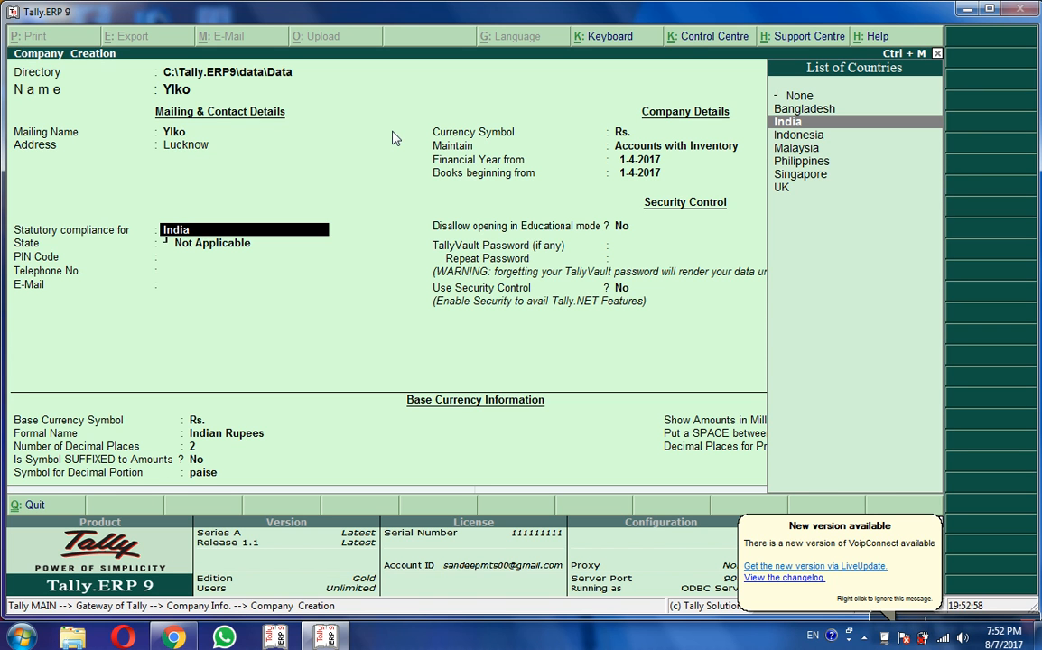
key(Return)
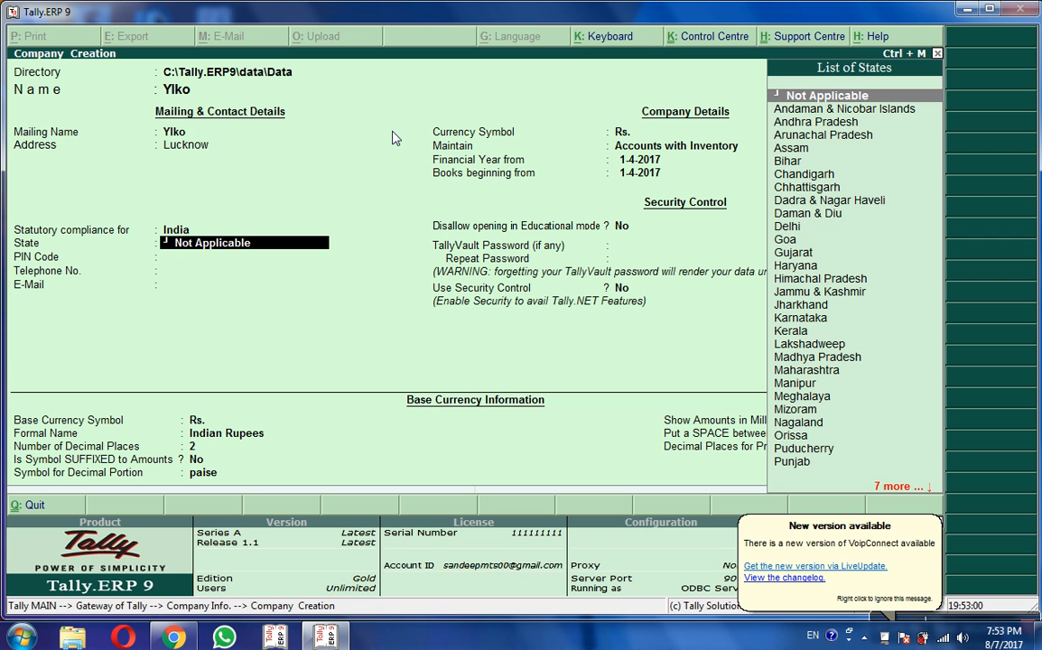
text(U)
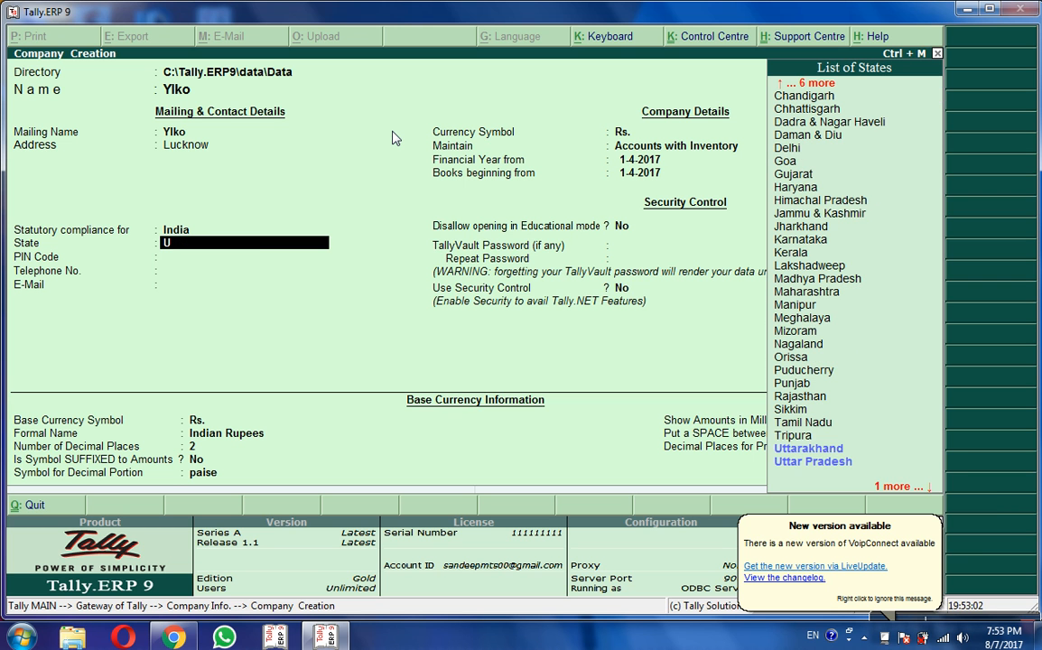
key(Down)
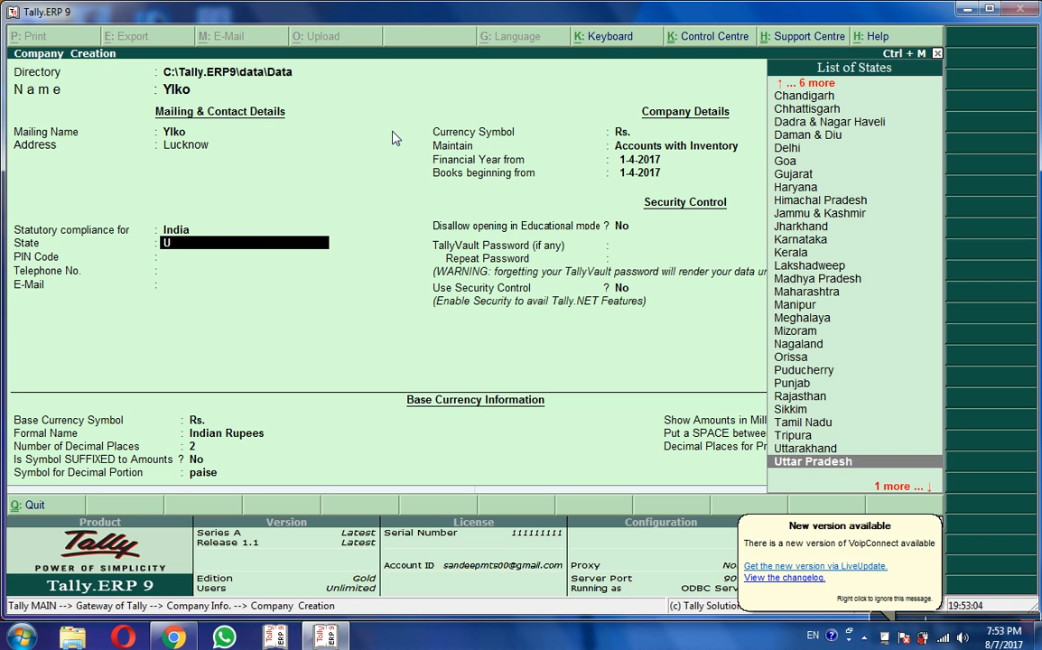
key(Return)
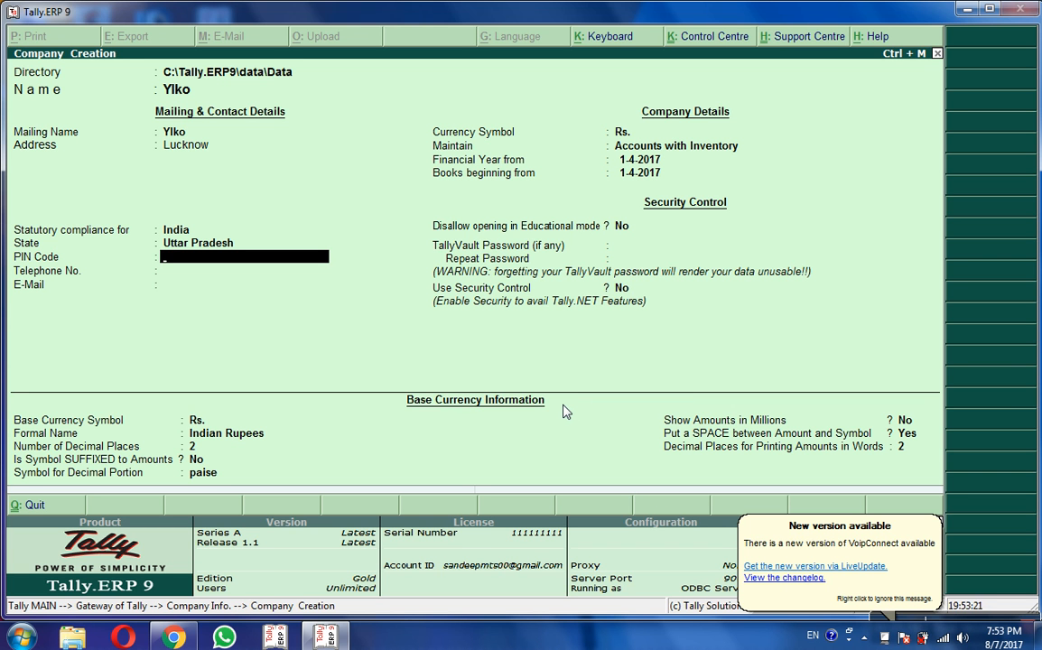
Step: Switch the compliance country to UK and back to India, reselecting Uttar Pradesh
key(BackSpace)
key(BackSpace)
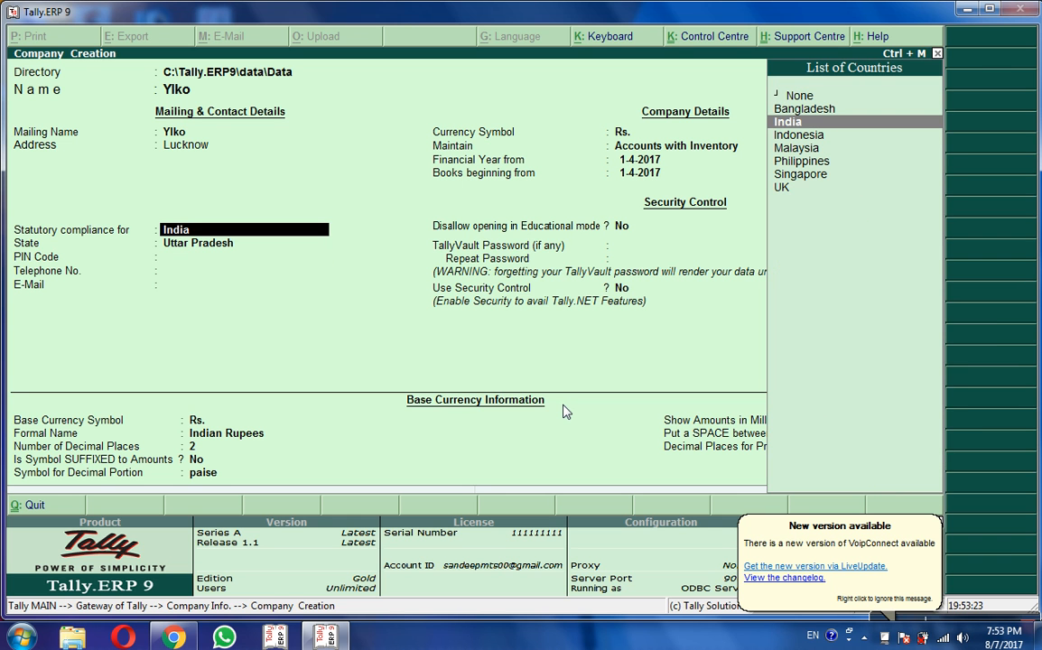
text(U)
key(Return)
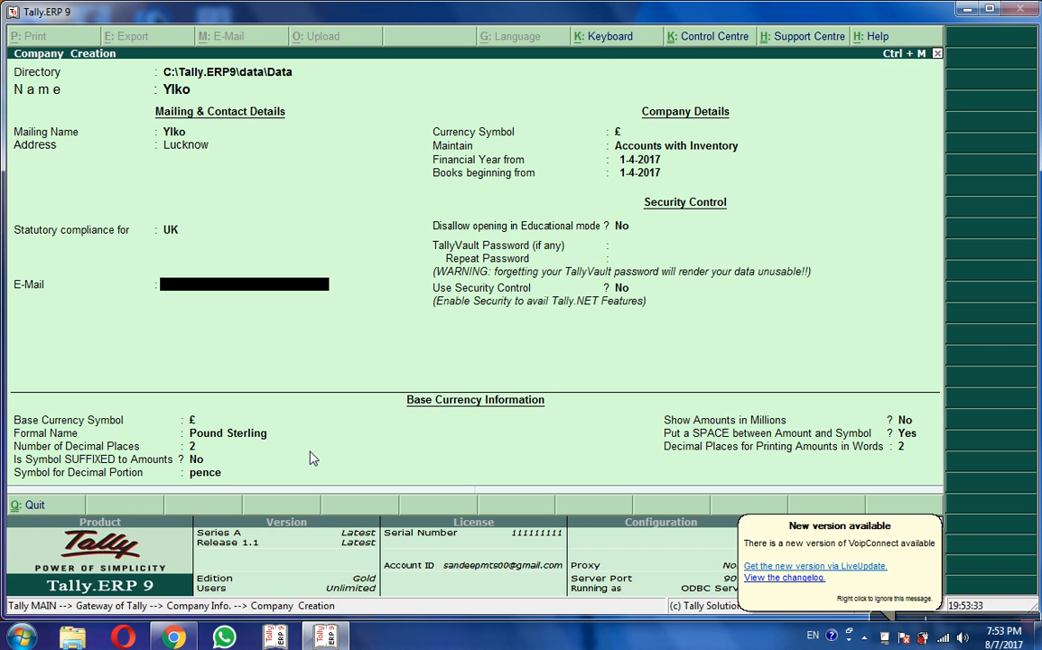
key(BackSpace)
text(In)
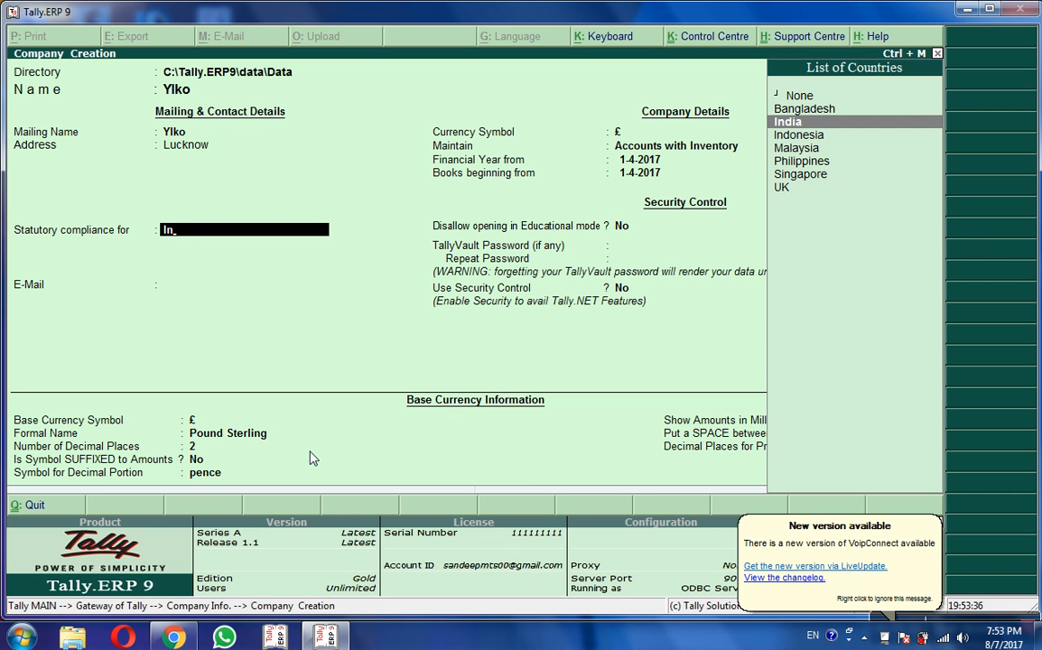
key(Return)
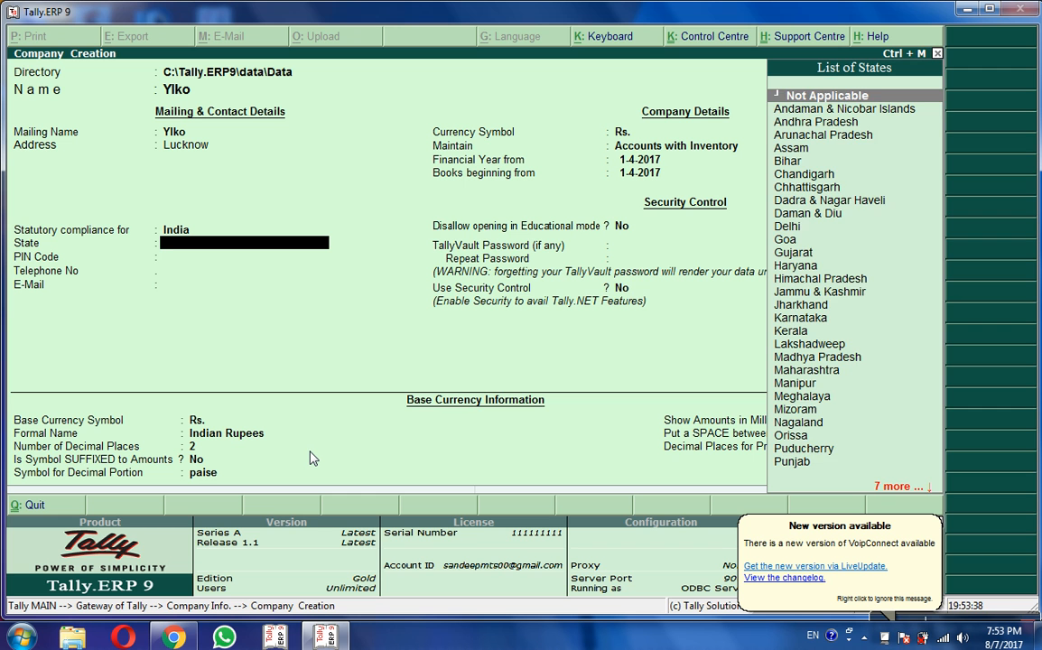
text(U)
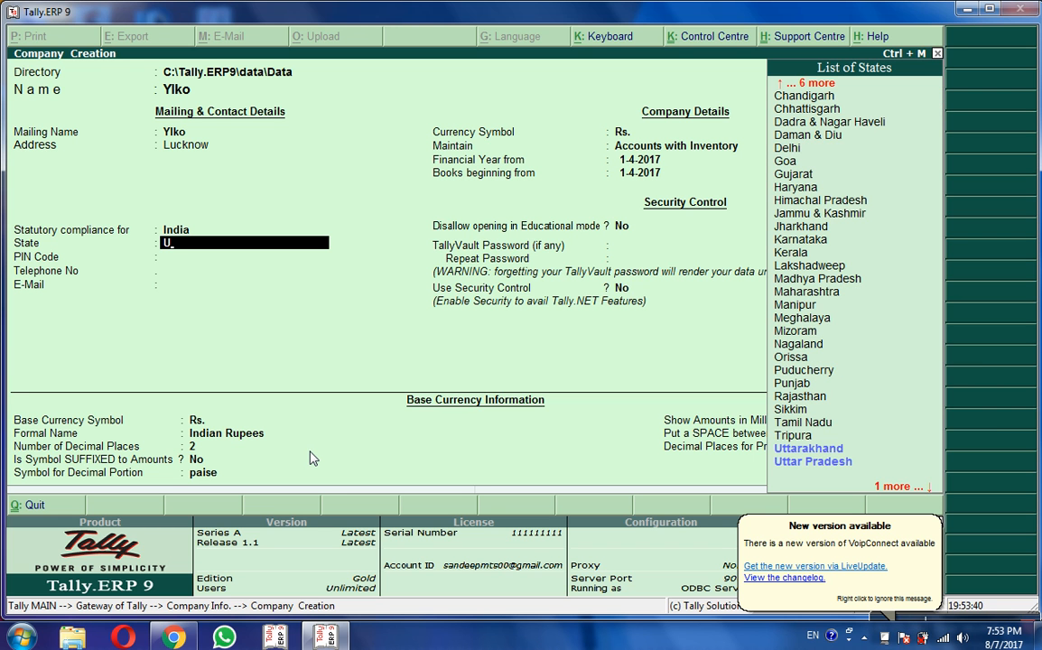
key(Down)
key(Down)
key(Return)
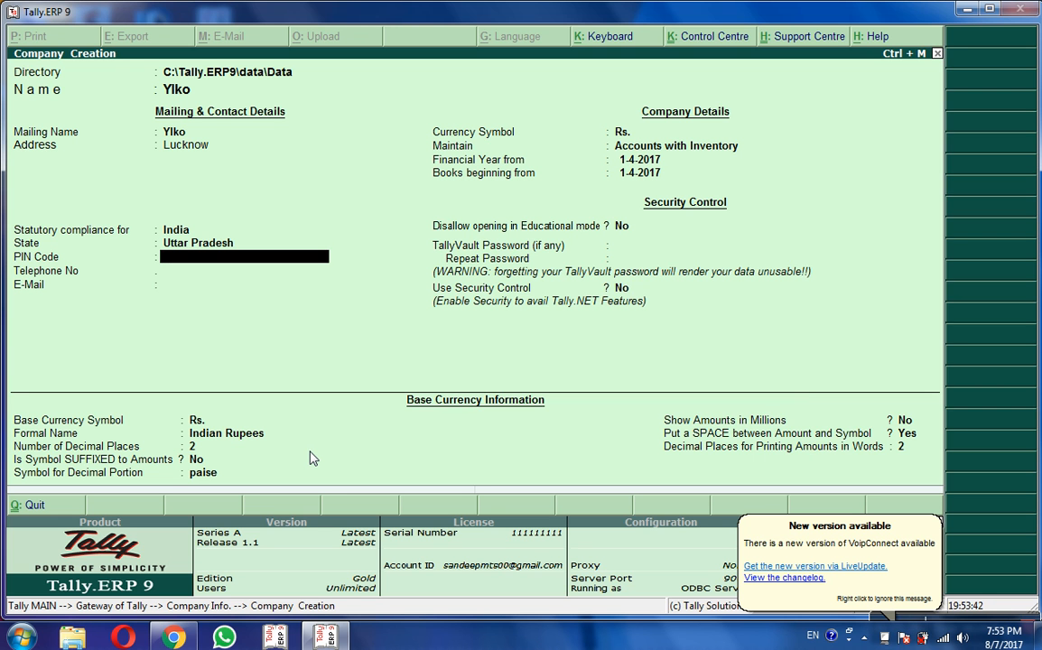
Step: Fill in the company's PIN code and telephone number, leaving e-mail blank
text(226003)
key(Return)
text(0533)
key(Return)
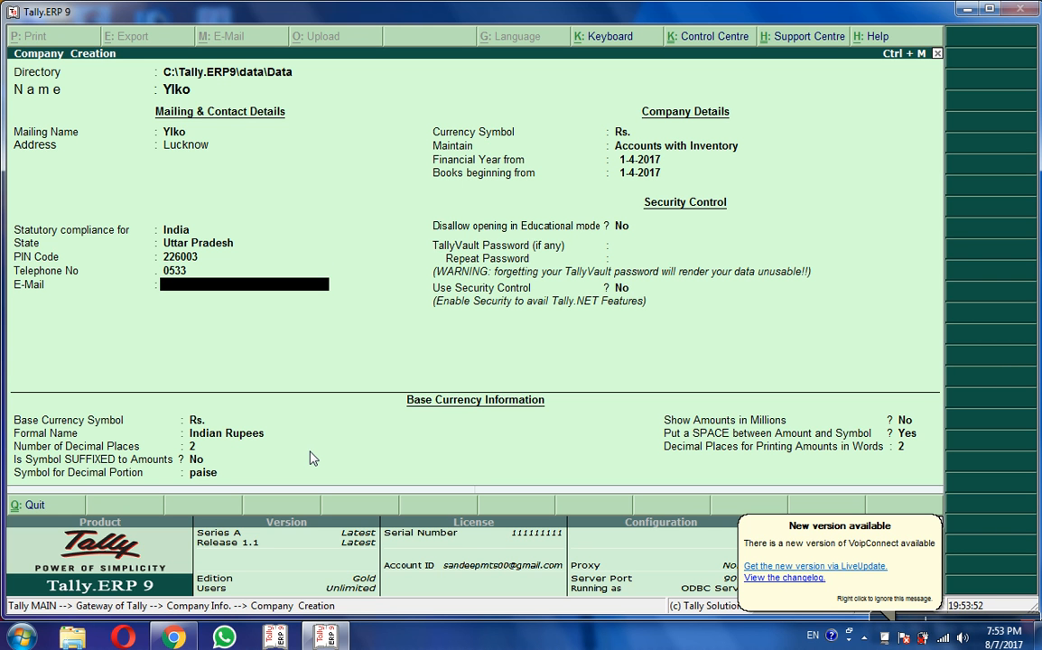
key(Return)
key(Return)
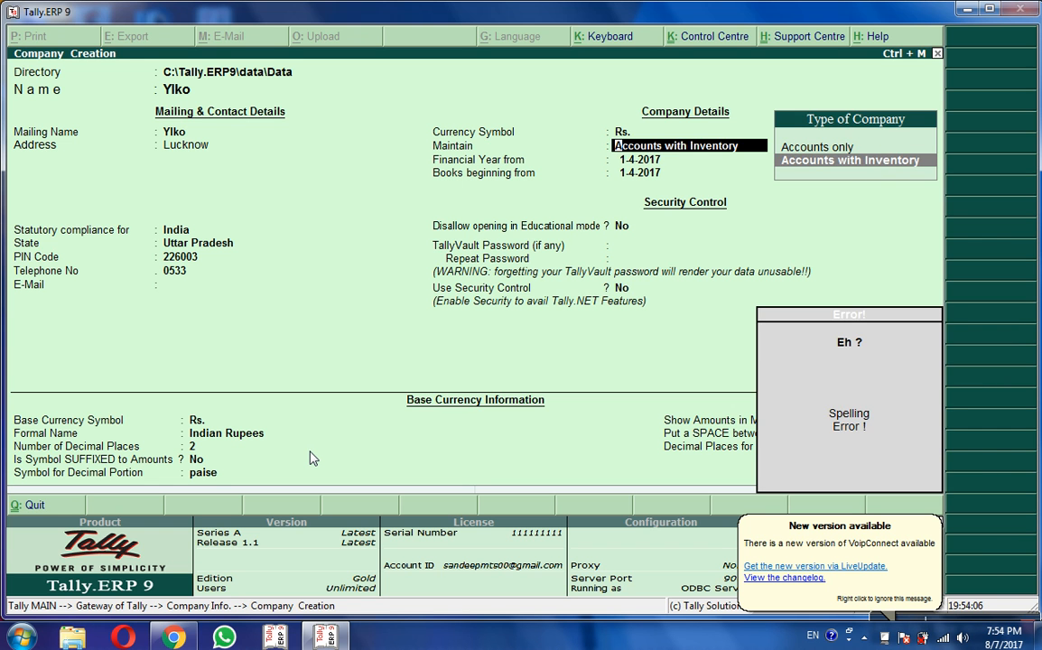
Step: Keep Accounts with Inventory as the type of company
key(Return)
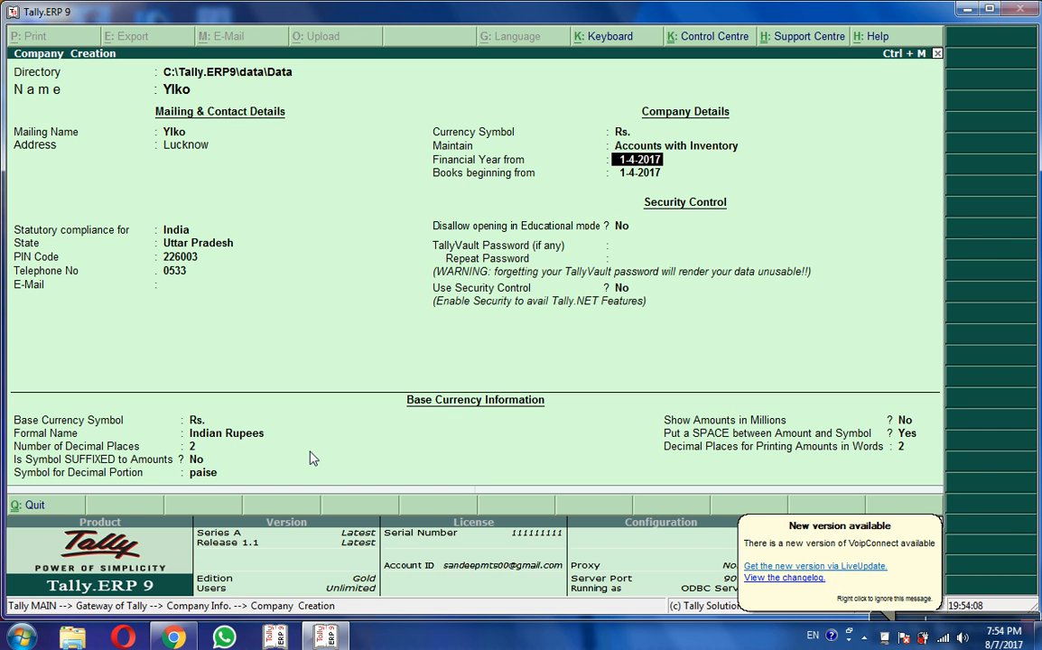
Step: Accept the default dates, leave the TallyVault password blank, and save company Ylko
key(Return)
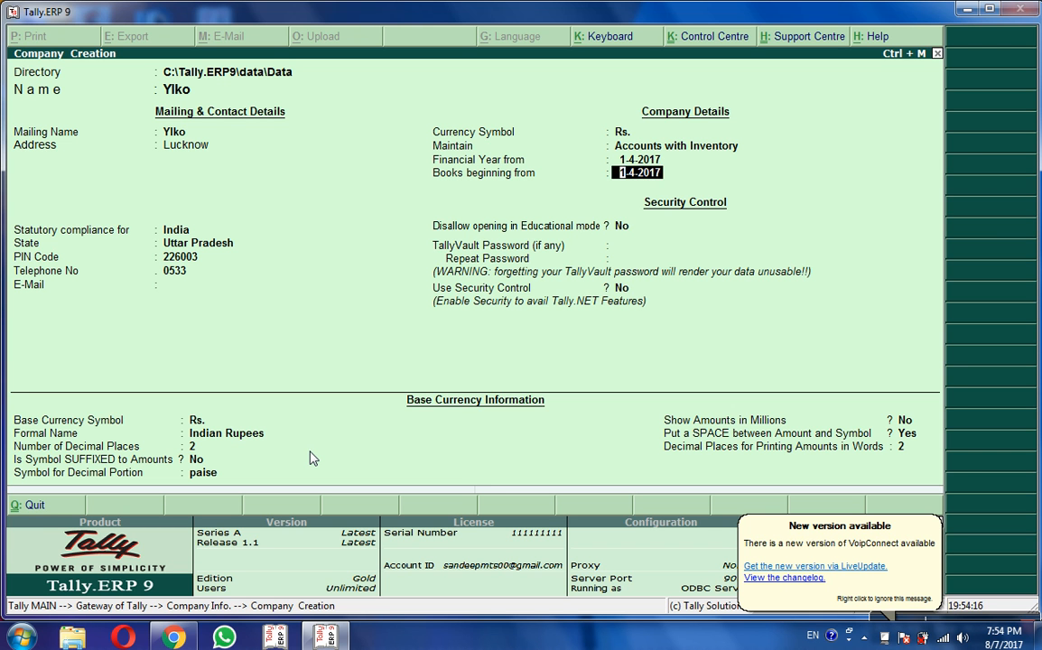
key(Return)
key(Return)
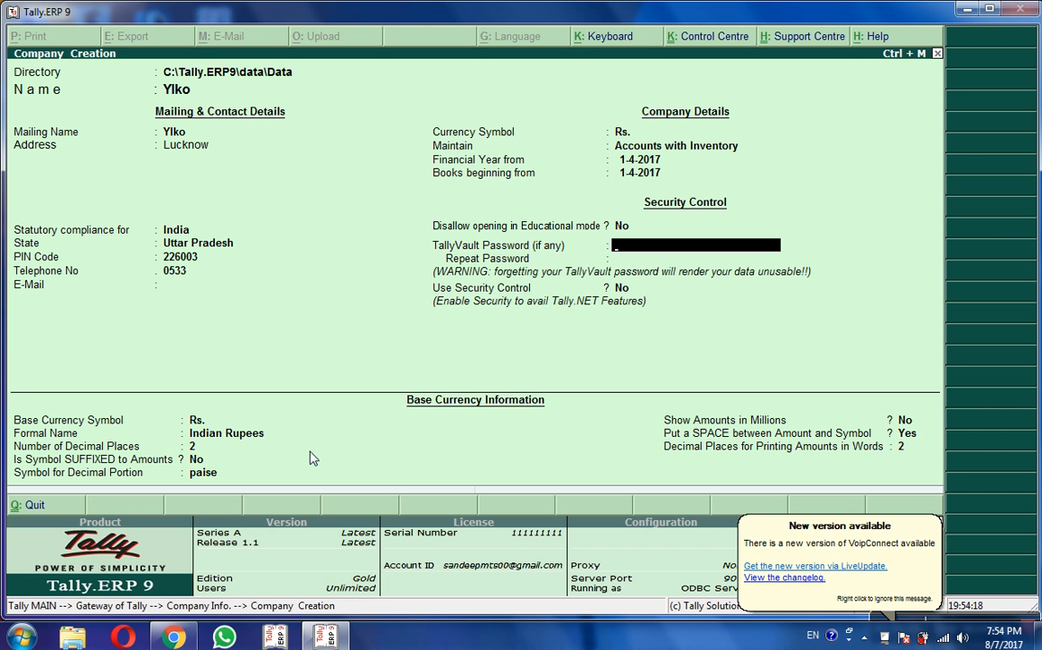
key(Return)
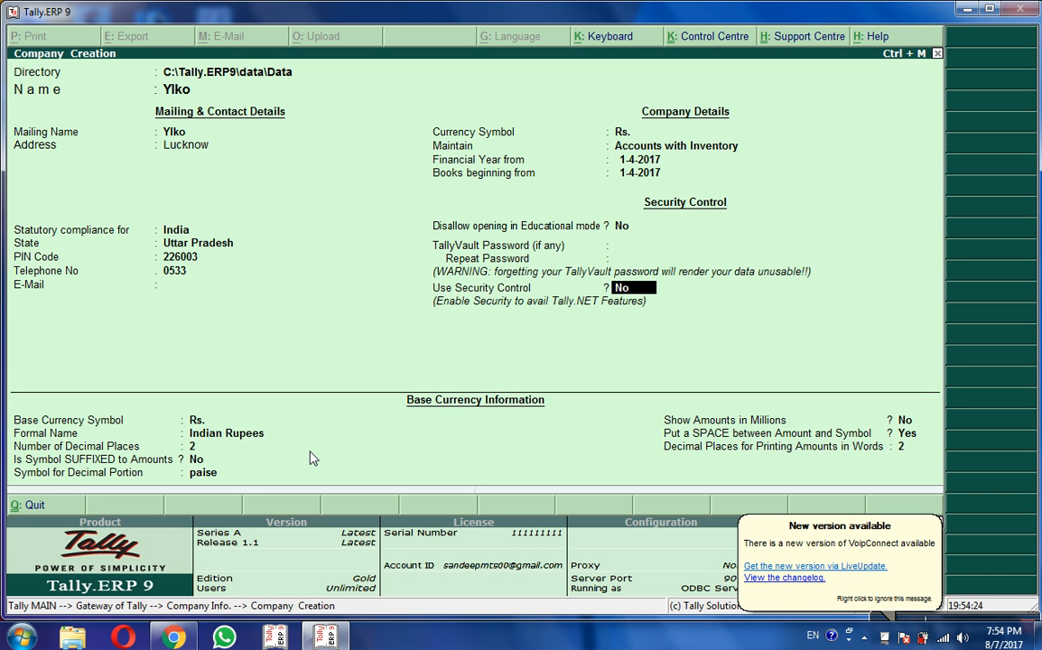
key(Up)
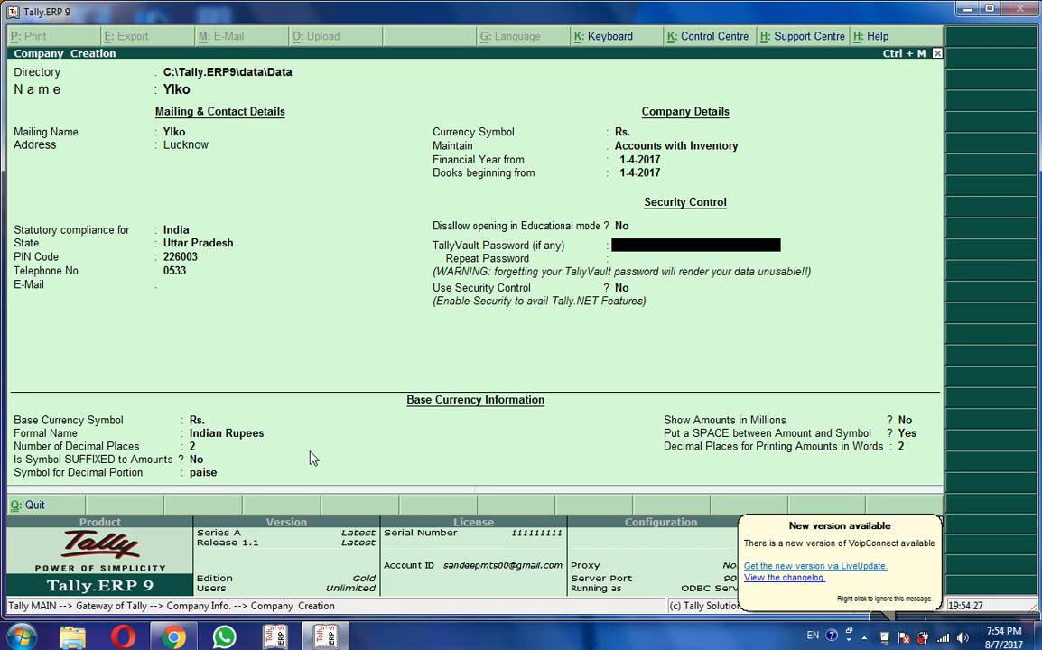
key(Return)
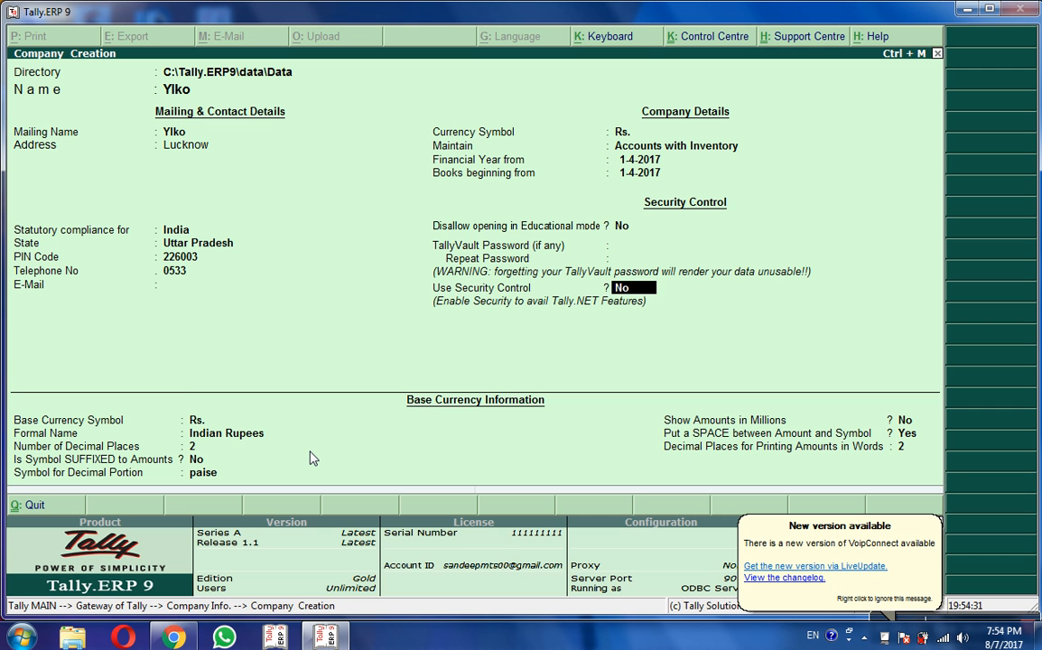
key(Return)
key(Return)
key(Return)
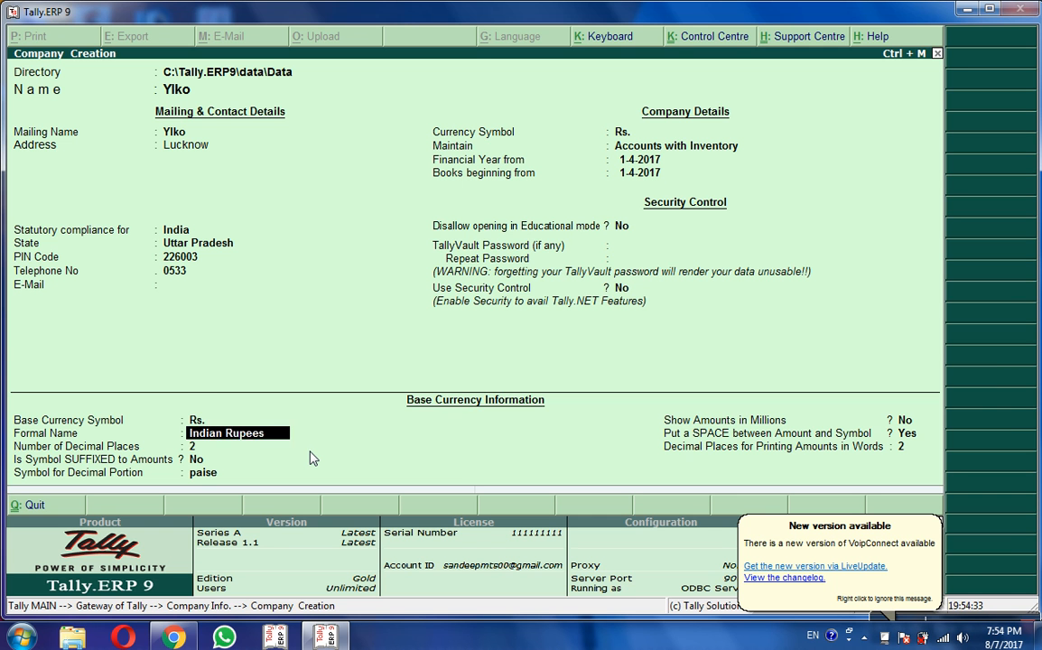
key(Return)
key(Return)
key(Return)
key(Return)
key(Return)
key(Return)
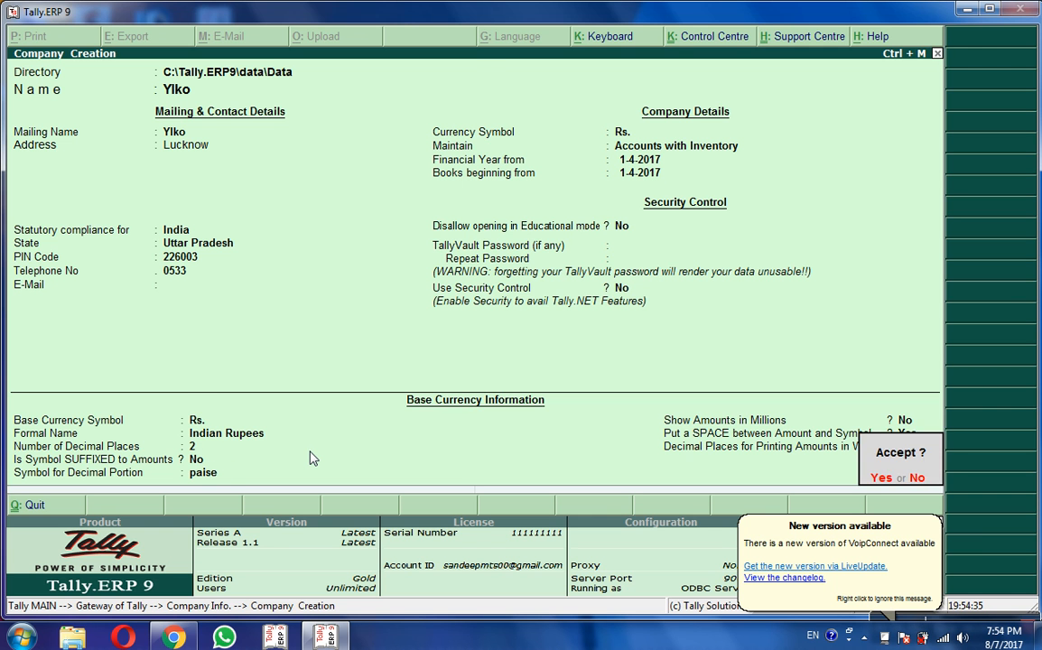
key(Return)
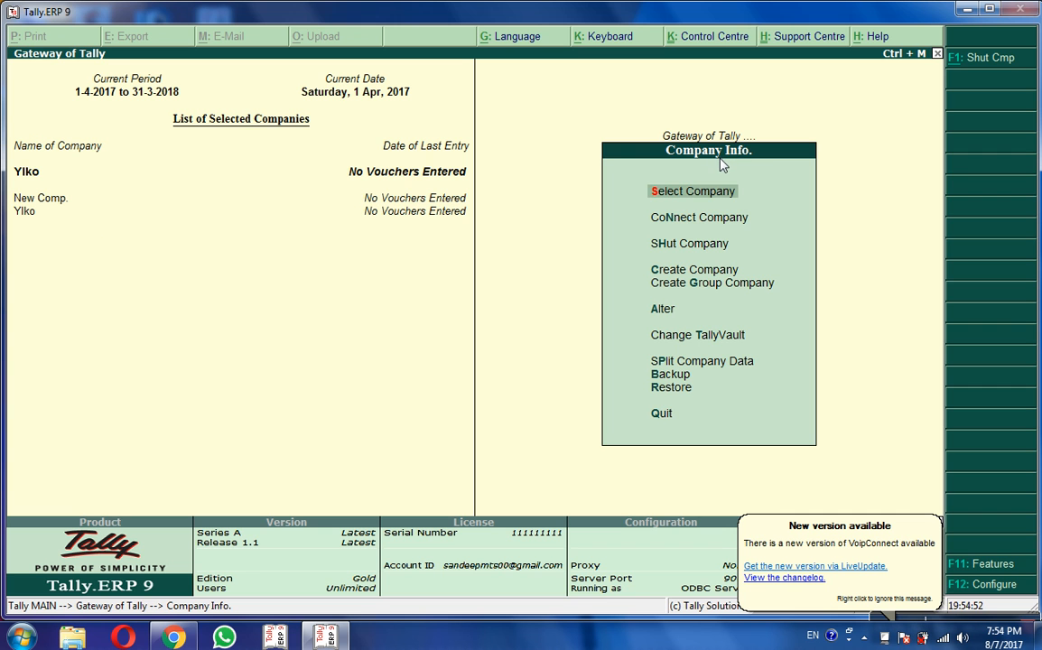
Step: Choose Alter and pick Ylko to open its Company Alteration form
click(665, 312)
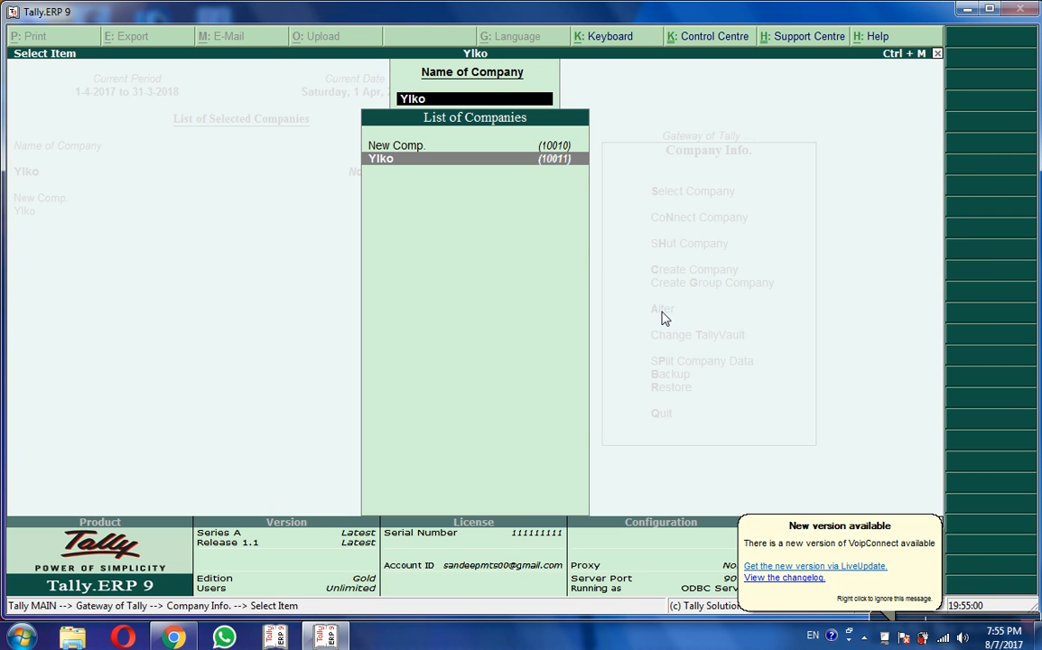
click(395, 164)
Step: Update Ylko's telephone number and e-mail address in Company Alteration
key(Return)
key(Return)
key(Return)
key(Return)
key(Return)
key(Return)
key(Return)
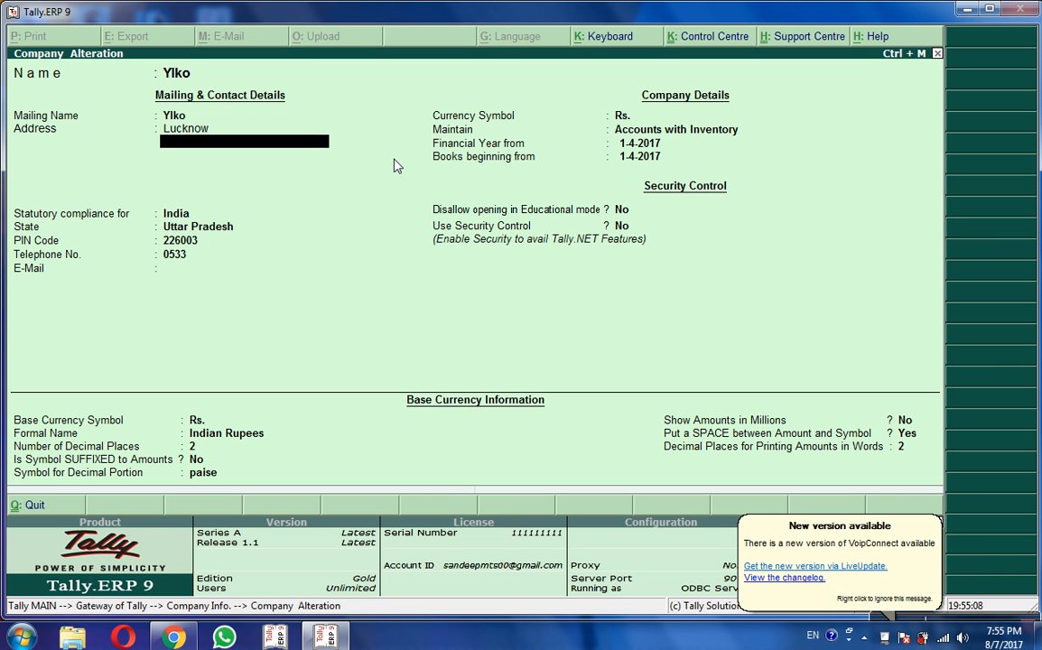
text(345435364)
key(Return)
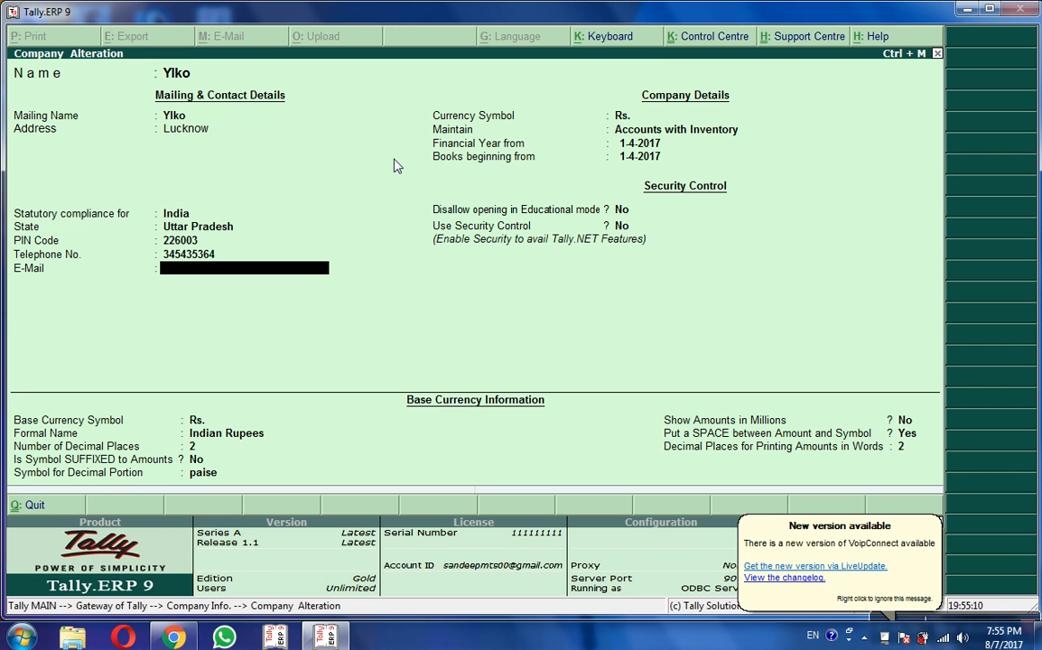
text(wdafdsf)
key(Return)
key(Return)
key(Return)
key(Return)
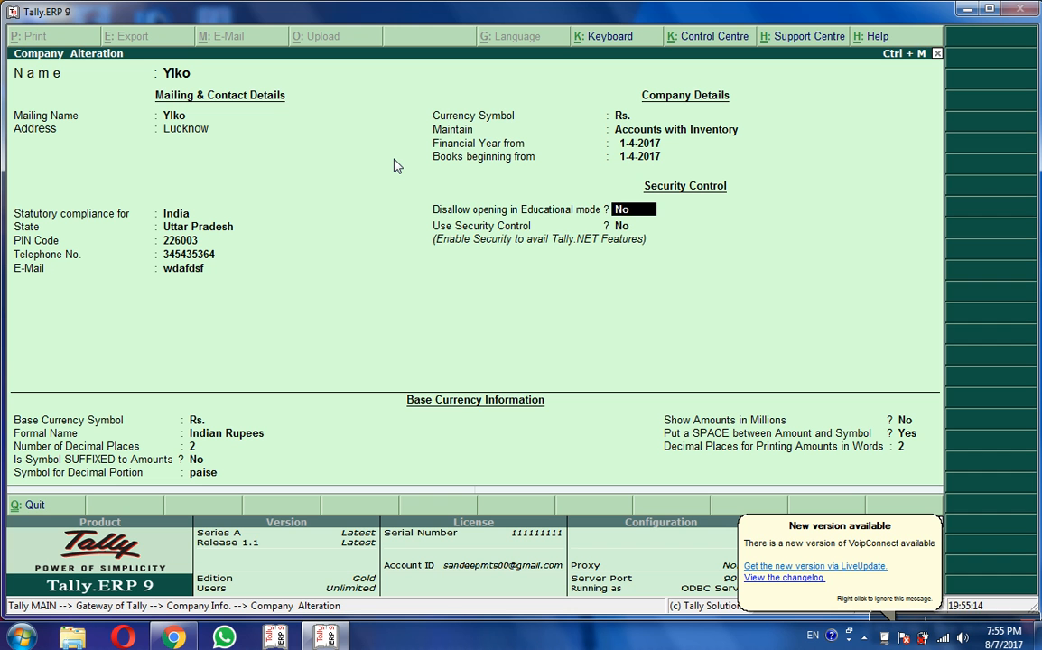
Step: Set Use Security Control to Yes and enter the administrator name, password and repeated password
key(Return)
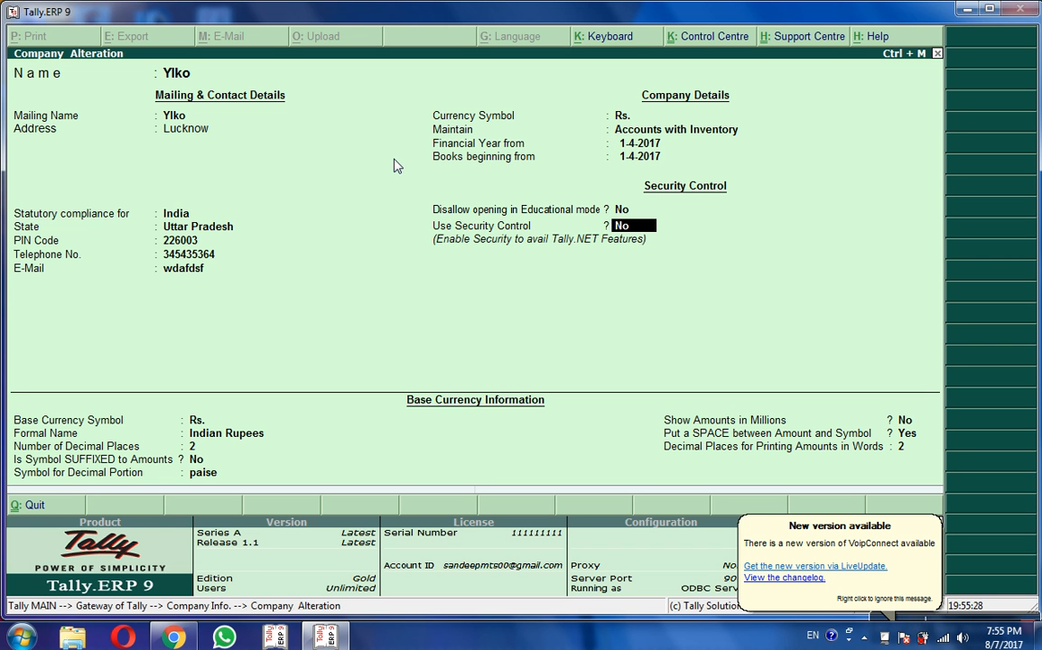
text(y)
key(Return)
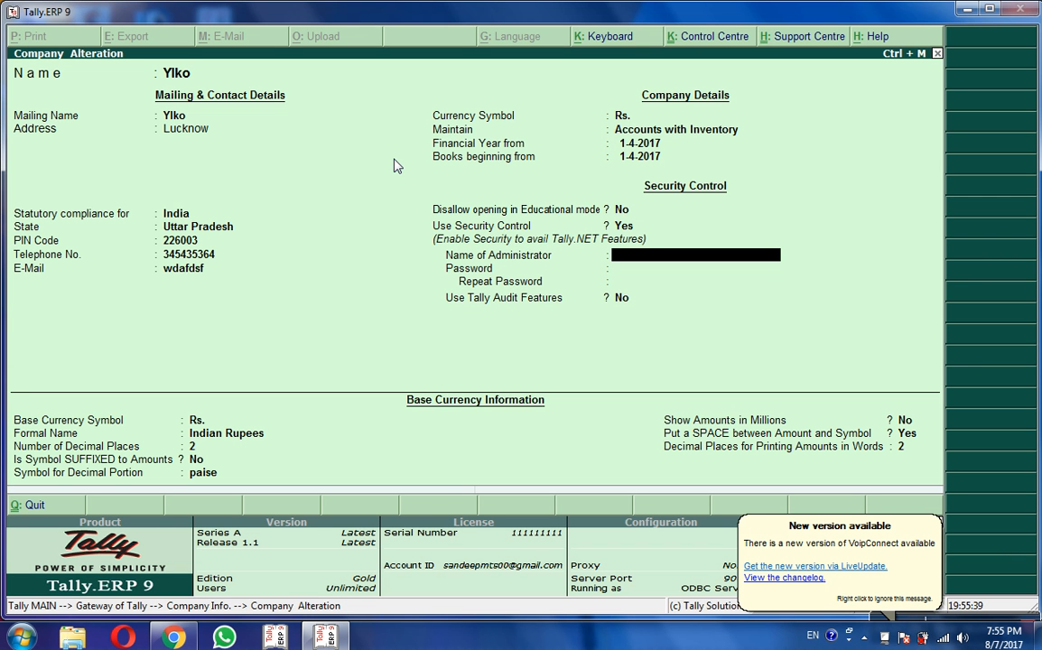
text(up)
key(Return)
text(***)
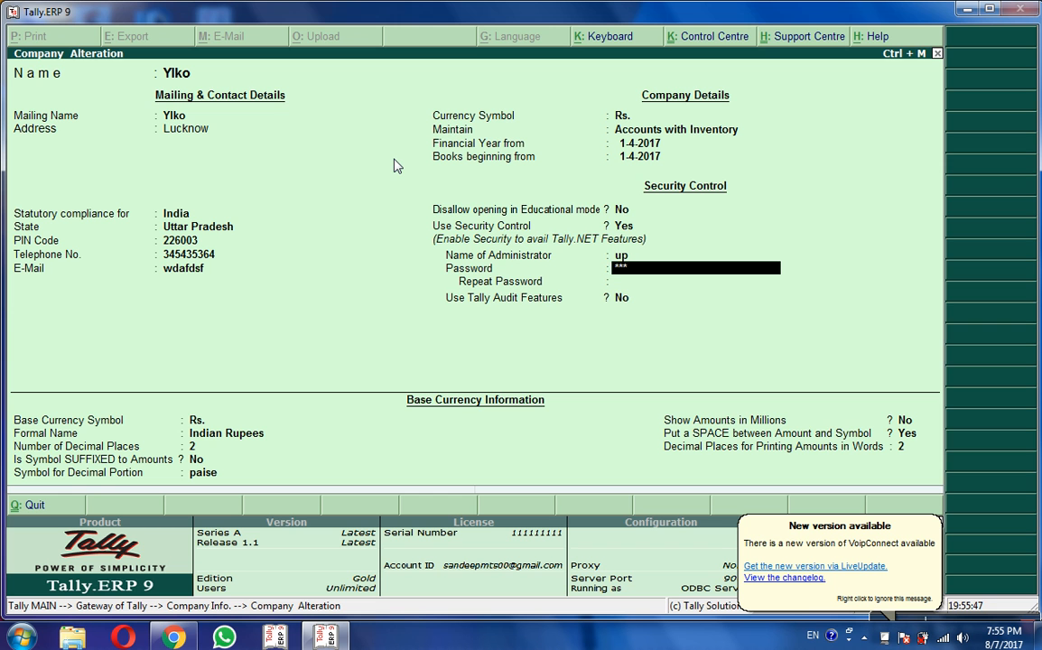
key(Return)
text(***)
key(Return)
key(Return)
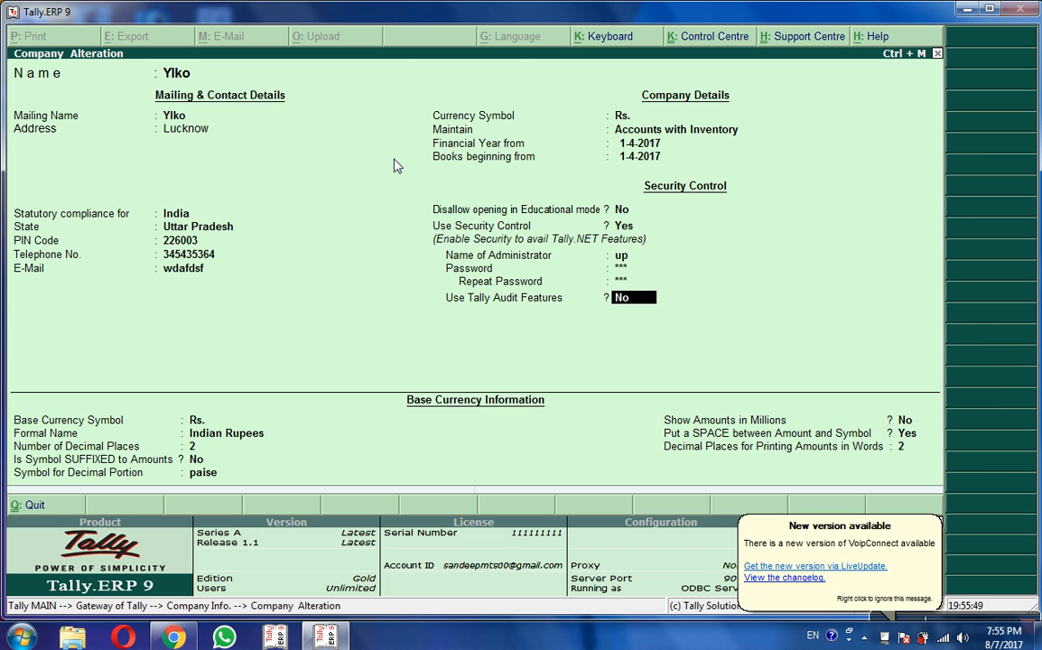
key(Return)
Step: Save the Ylko alteration, then shut Ylko and New Comp. from the Gateway
key(ctrl+a)
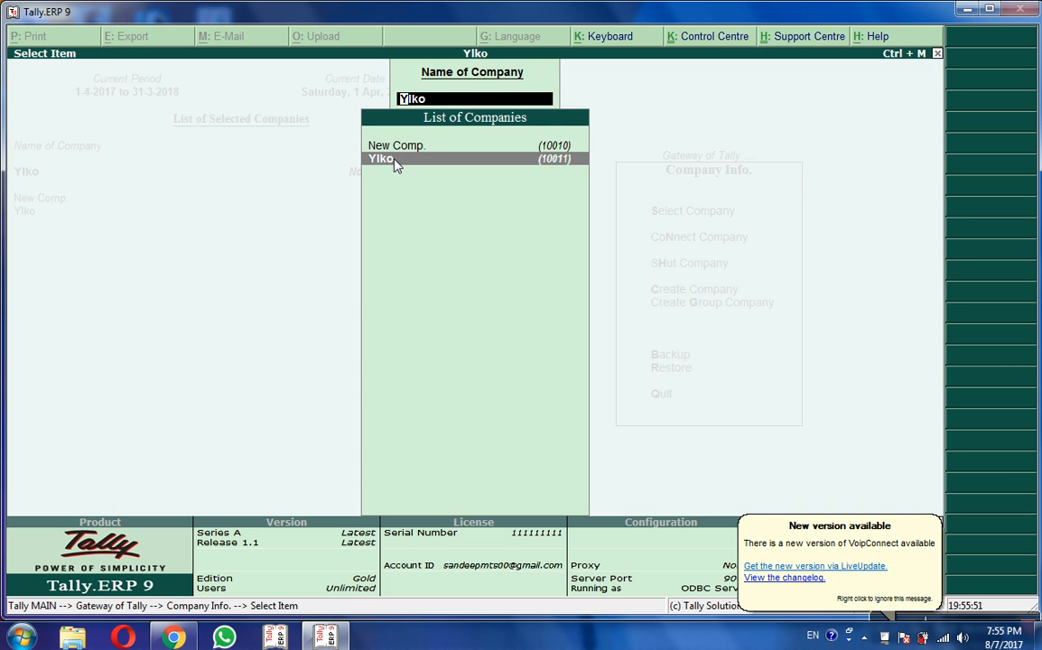
key(Escape)
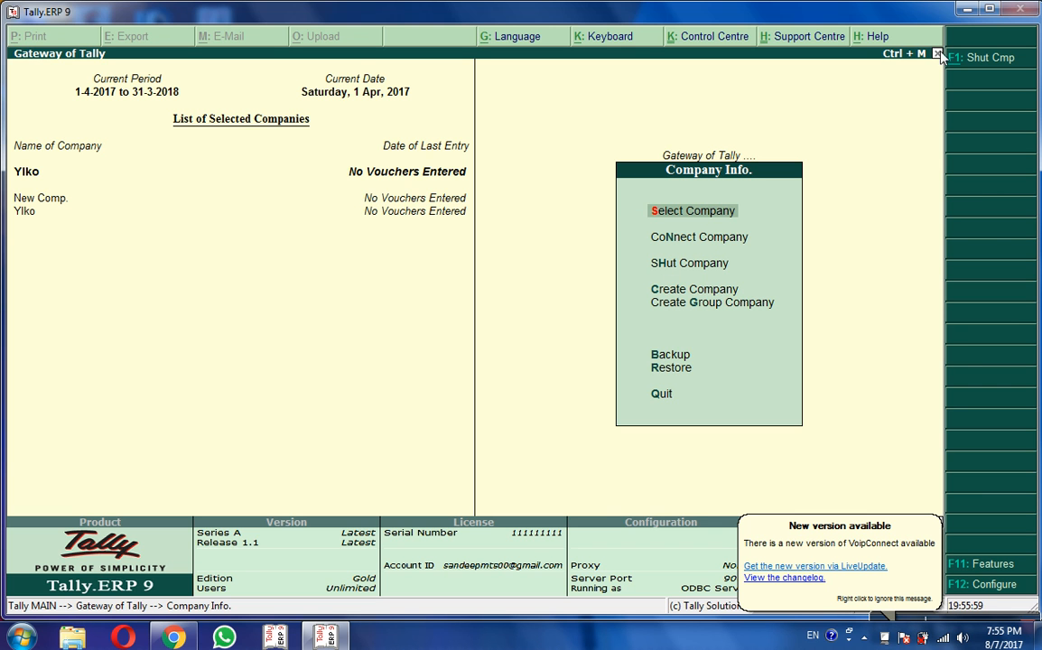
click(688, 269)
click(688, 271)
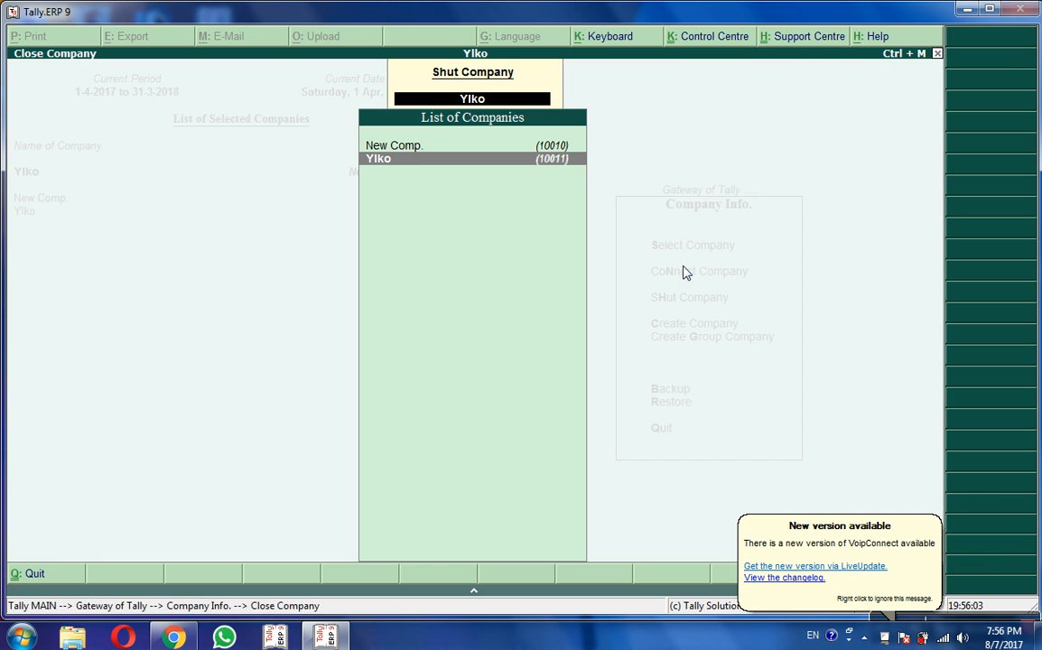
click(416, 161)
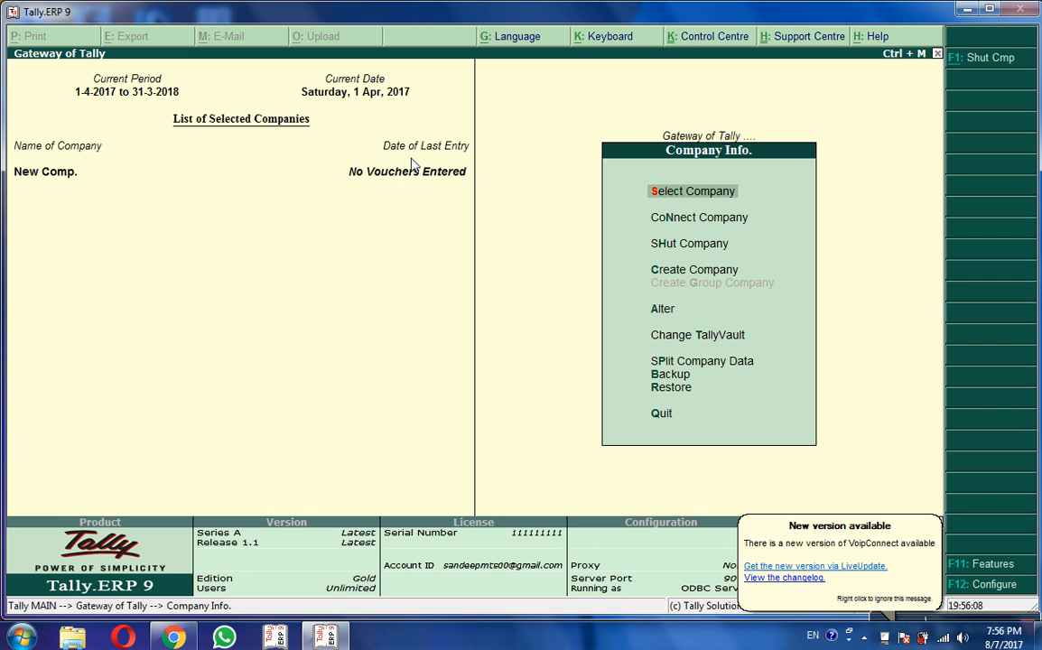
key(alt+F1)
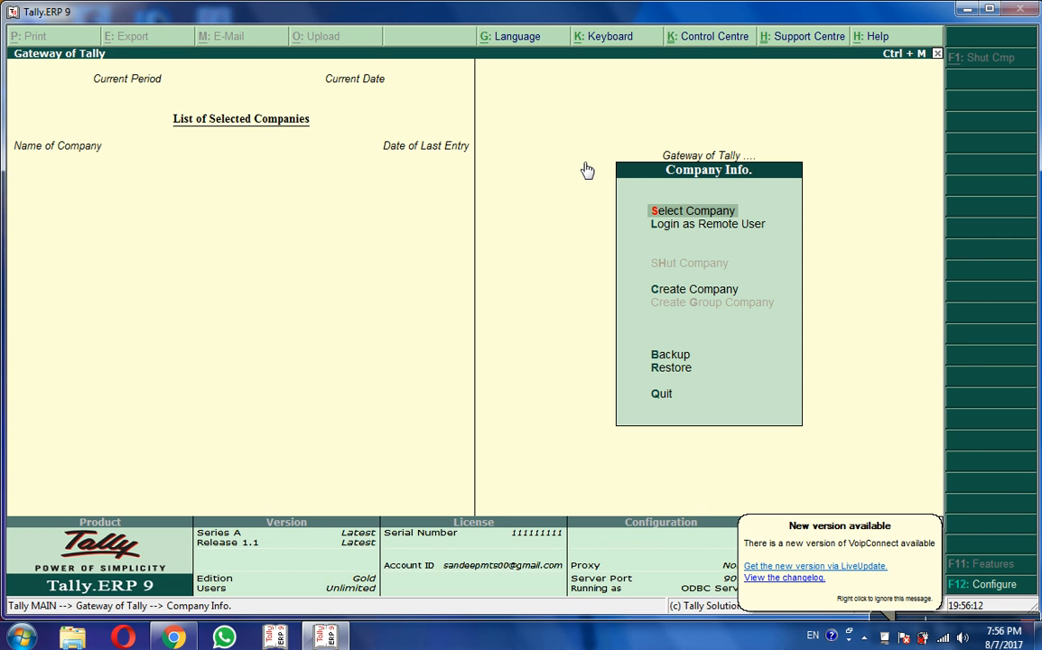
Step: Pick Ylko from the Select Company list, then cancel the login prompt
click(667, 214)
key(Down)
key(Down)
key(Down)
key(Down)
key(Down)
key(Down)
key(Down)
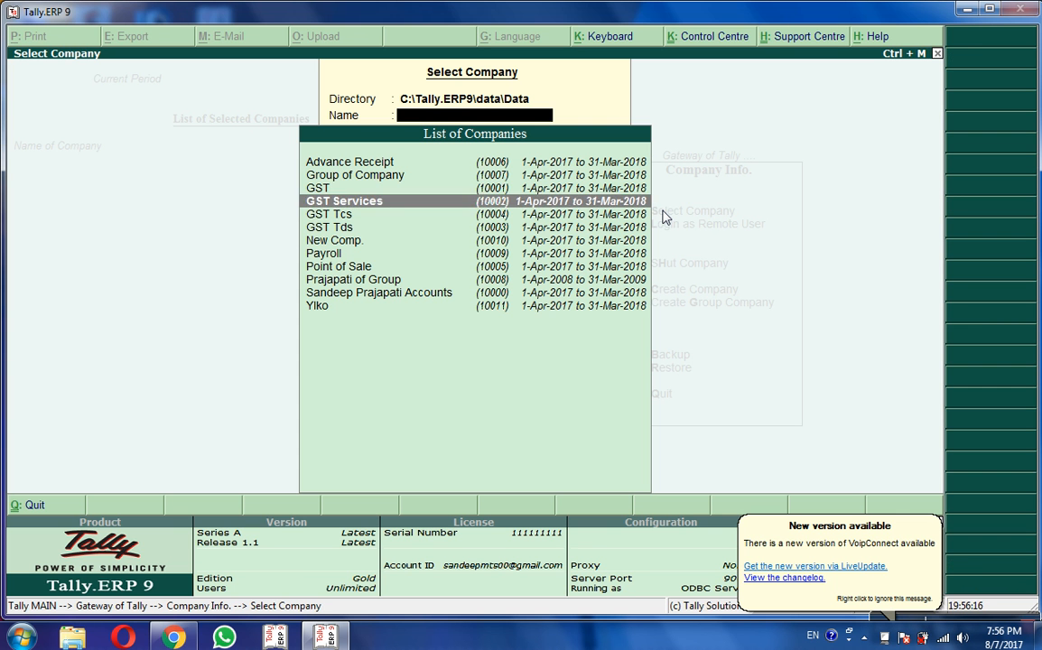
key(Up)
key(Down)
key(Down)
key(Up)
key(Down)
key(Down)
key(Down)
key(Down)
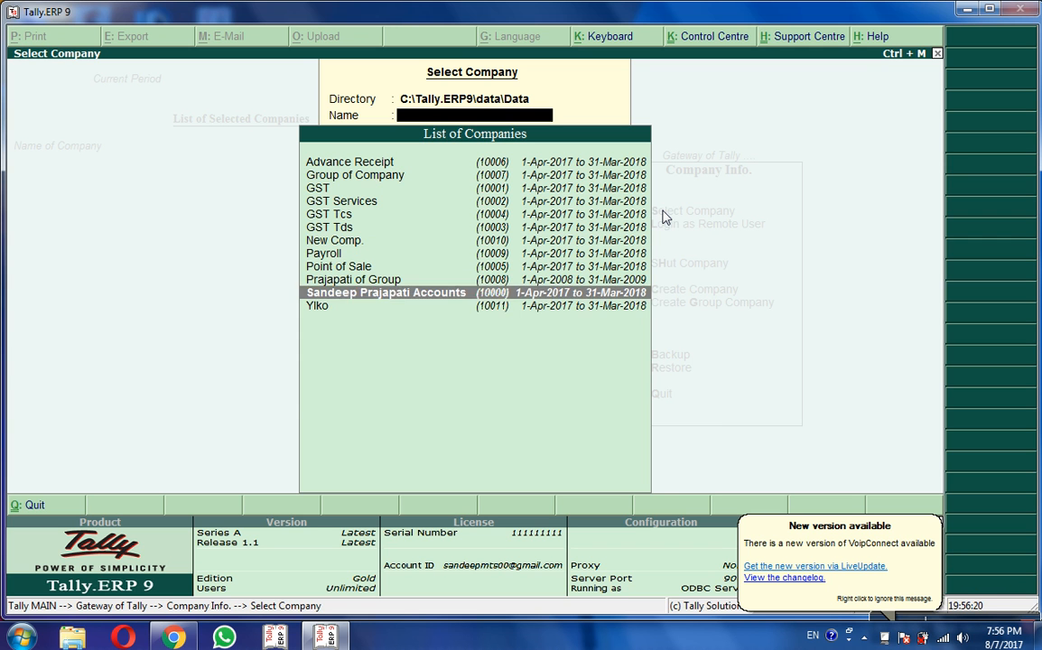
key(Return)
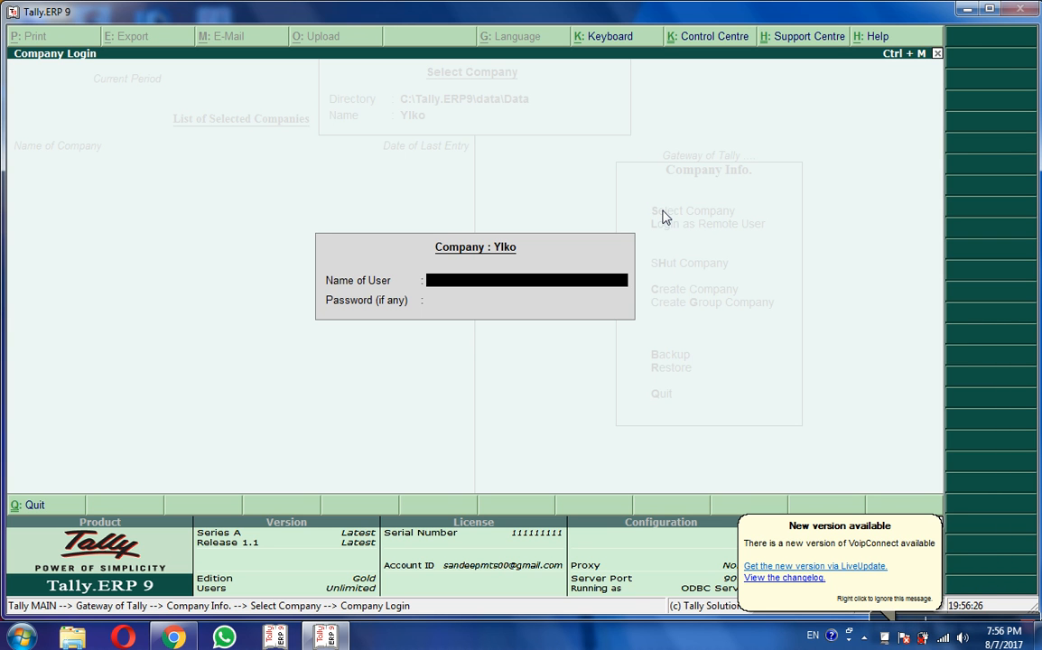
key(Escape)
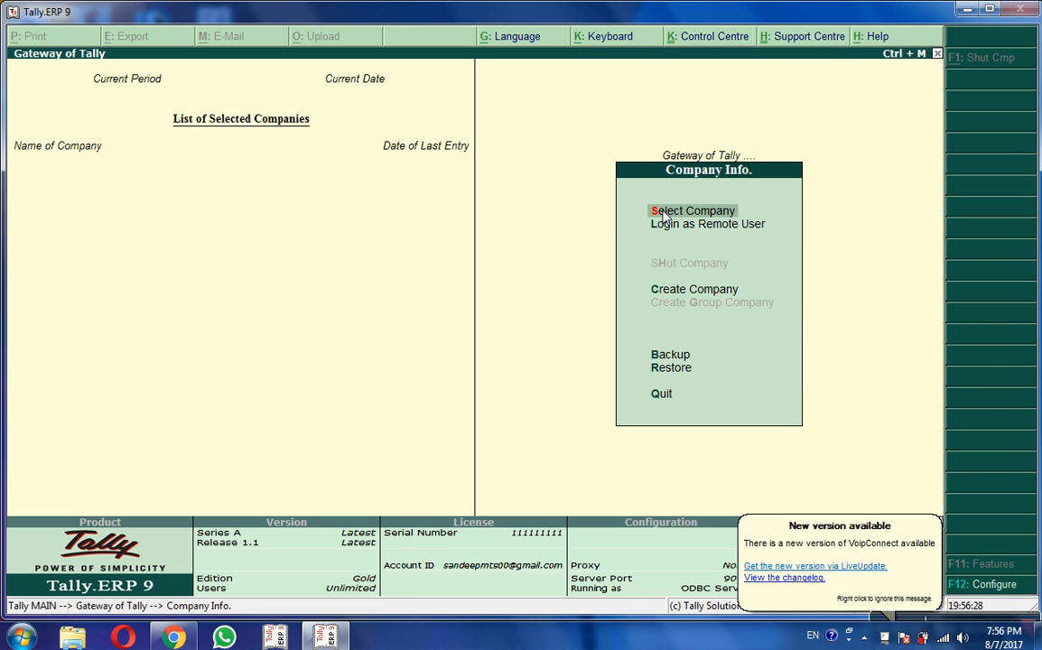
Step: Select Ylko again and log in with the administrator user name and password
click(662, 211)
key(Down)
key(Down)
key(Down)
key(Down)
key(Down)
key(Down)
key(Down)
key(Down)
key(Down)
key(Down)
key(Down)
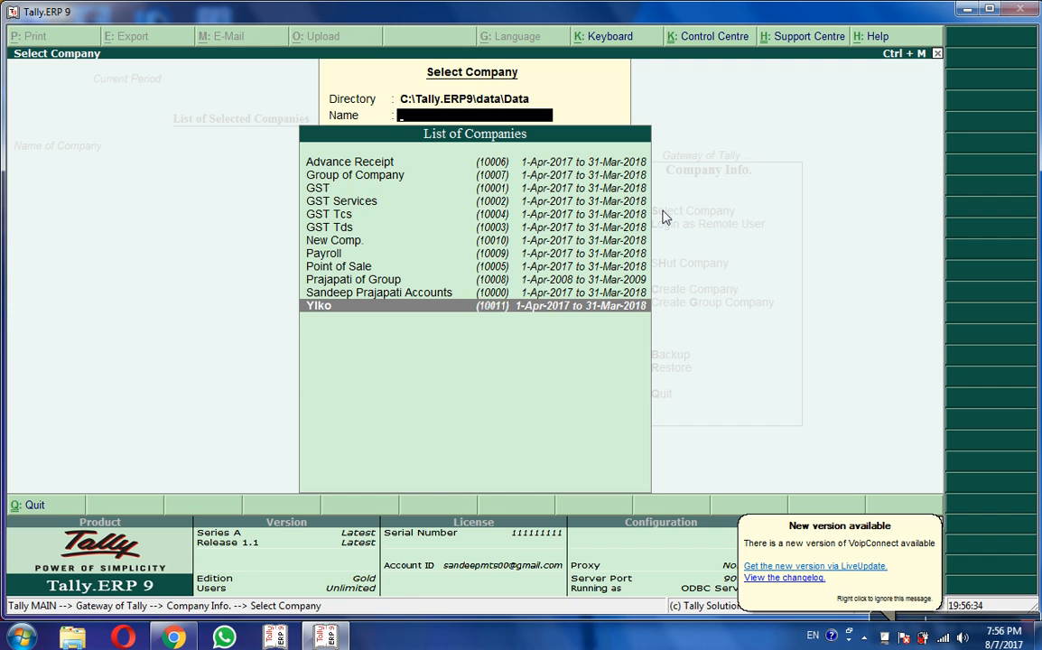
key(Return)
text(up)
key(Return)
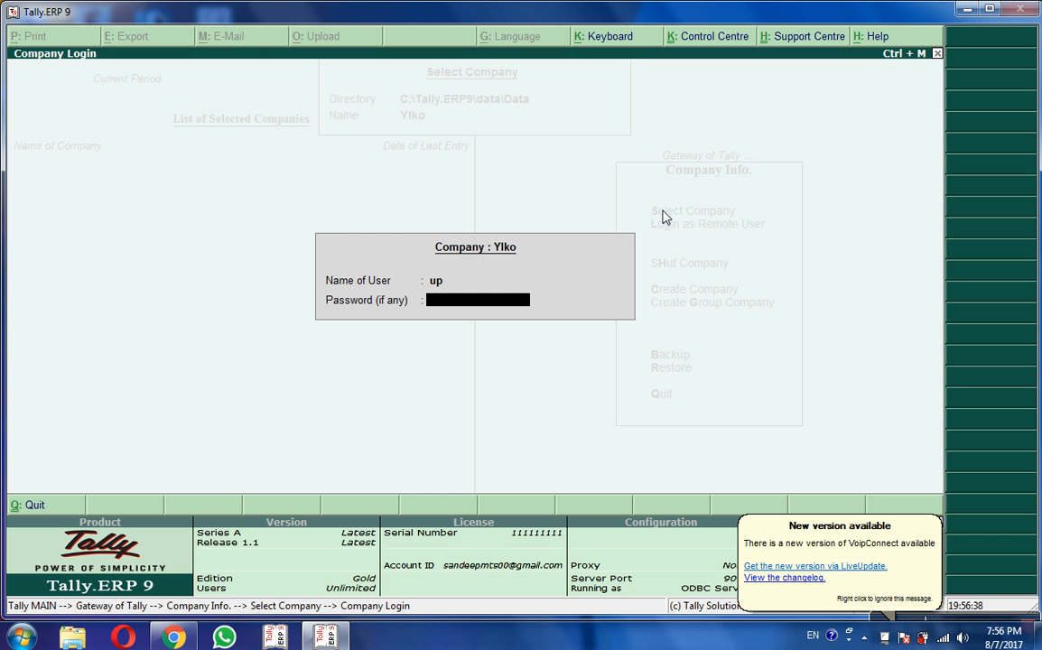
text(*)
key(Return)
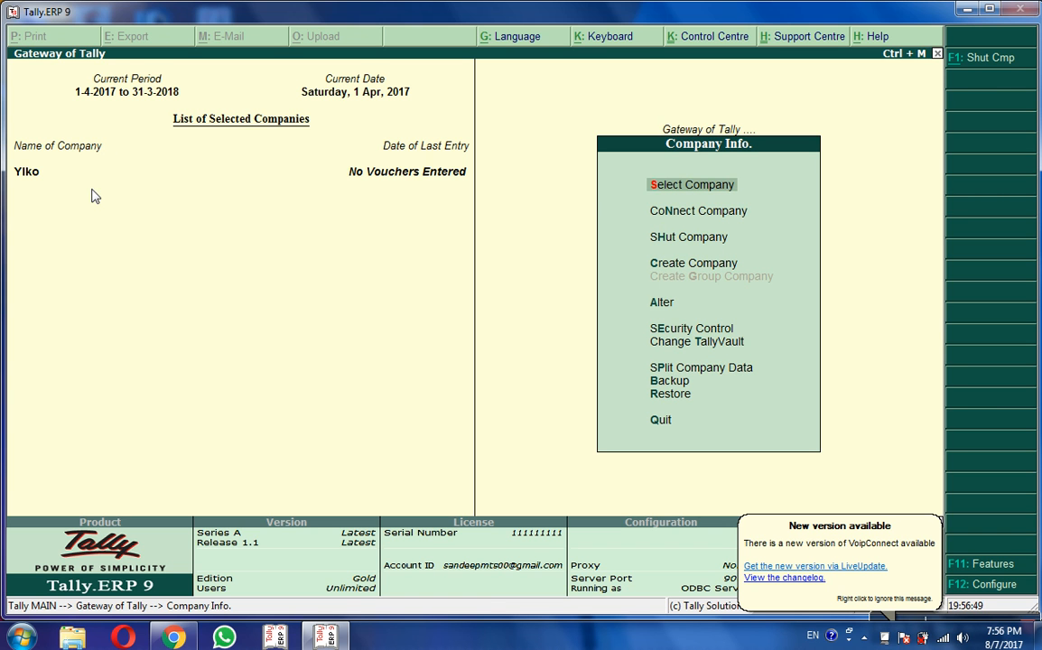
Step: Create company Lko with a TallyVault password, repeating it and re-entering it to confirm creation
click(668, 271)
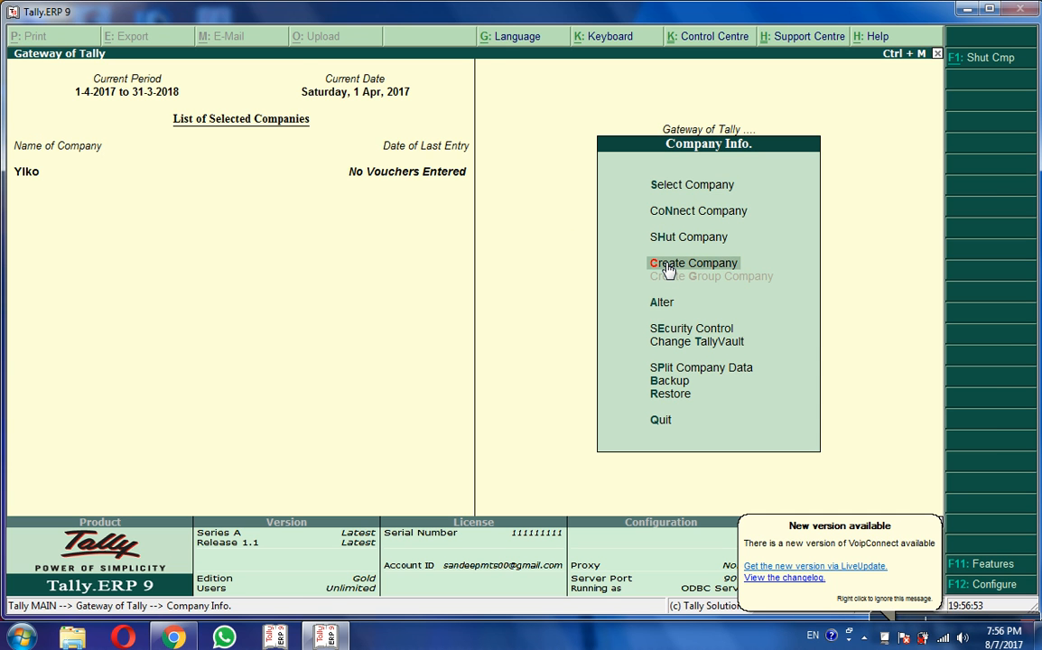
click(668, 270)
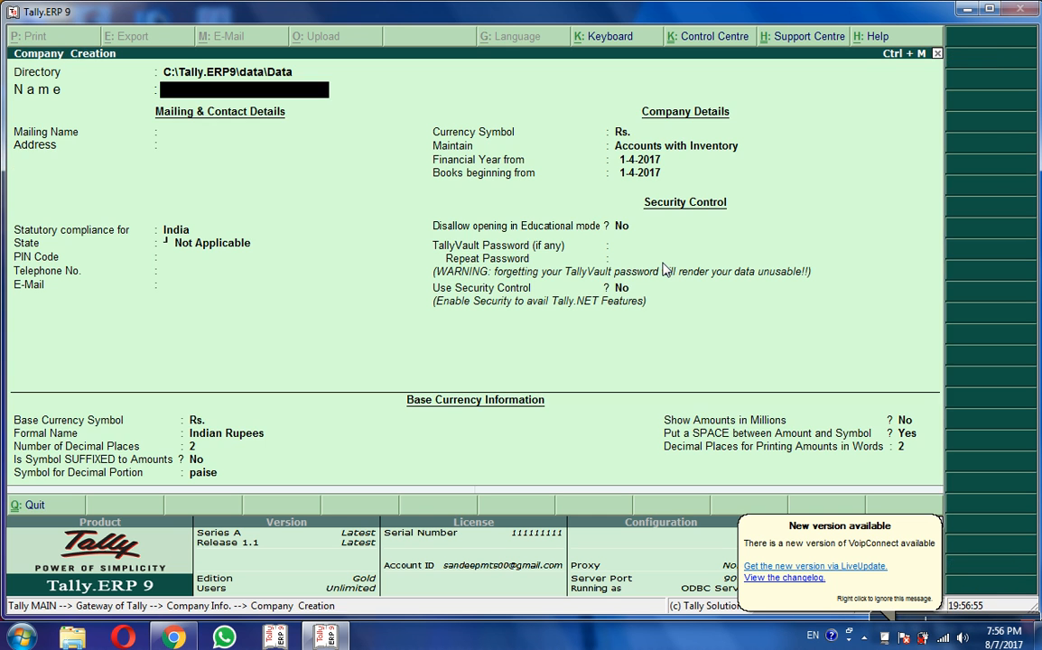
text(Lko)
key(Return)
key(Return)
key(Return)
key(Return)
key(Return)
key(Return)
key(Return)
key(Return)
key(Return)
key(Return)
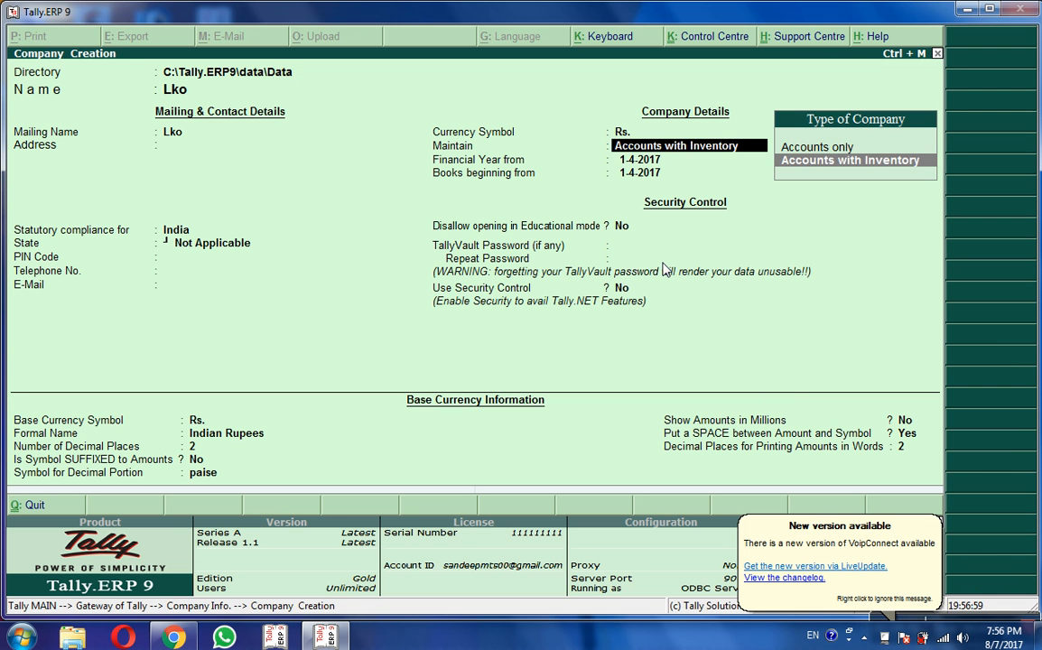
key(Return)
key(Return)
key(Return)
text(****)
key(Return)
text(*)
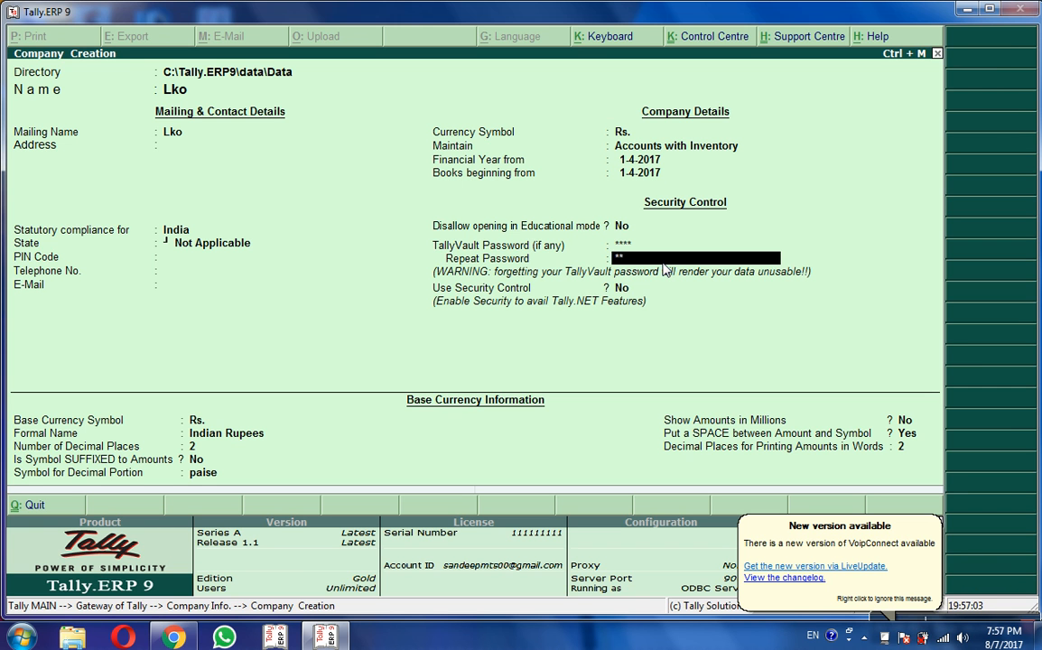
key(Return)
key(Return)
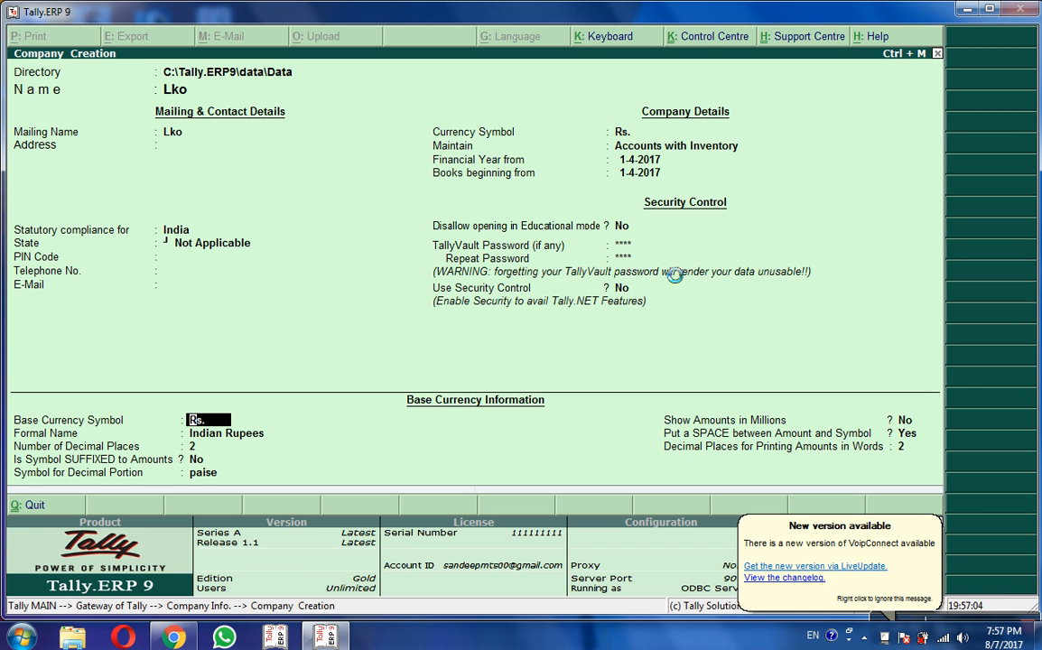
key(ctrl+a)
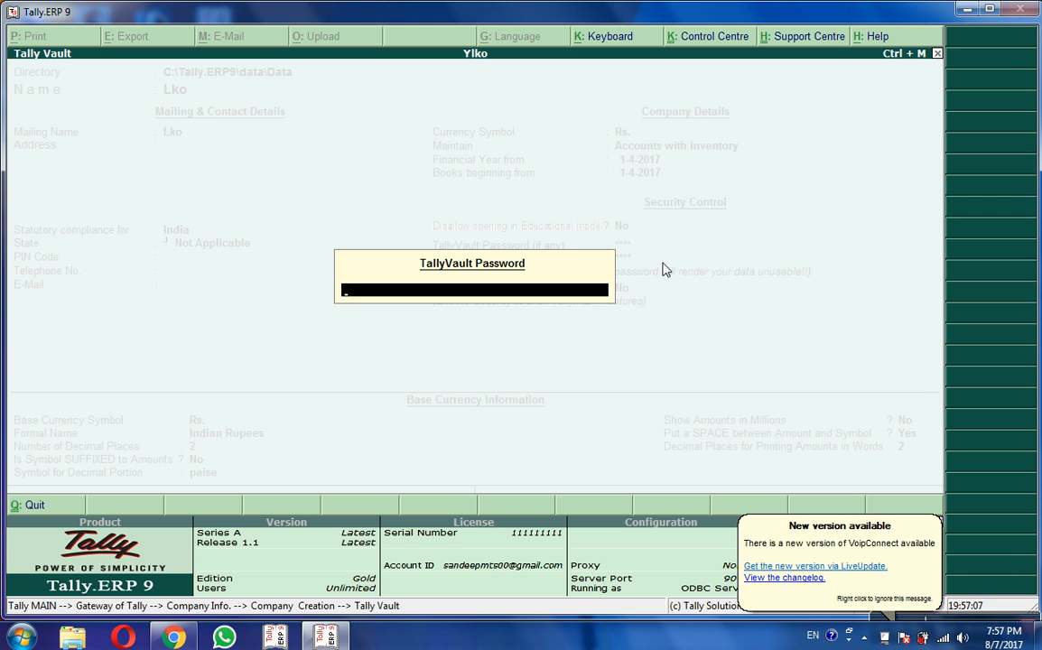
key(Return)
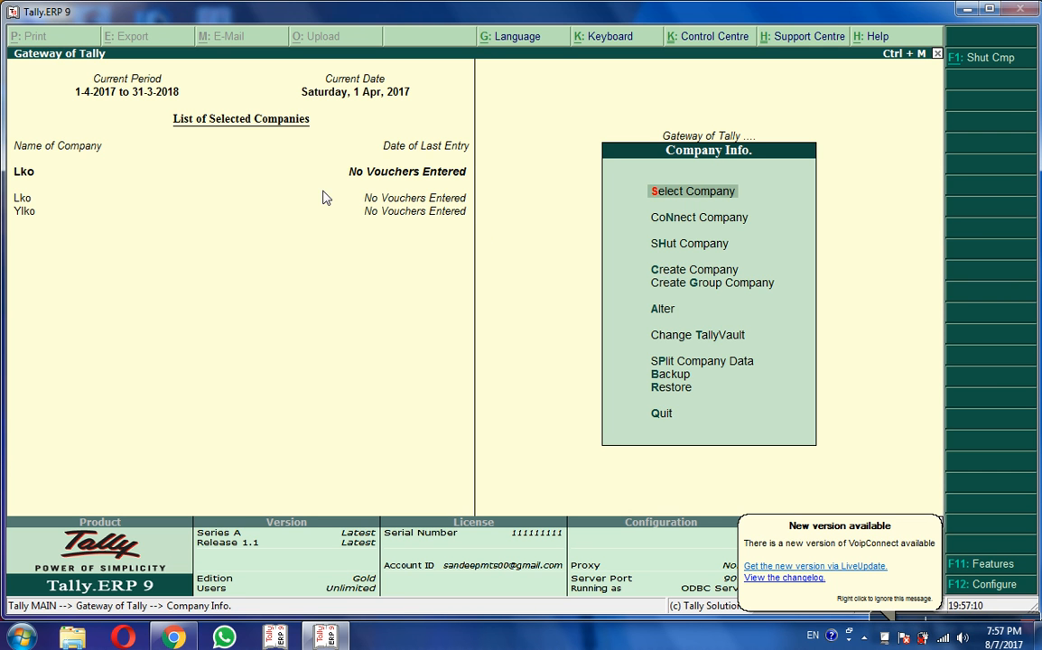
Step: Shut company Lko, then shut Ylko
click(681, 254)
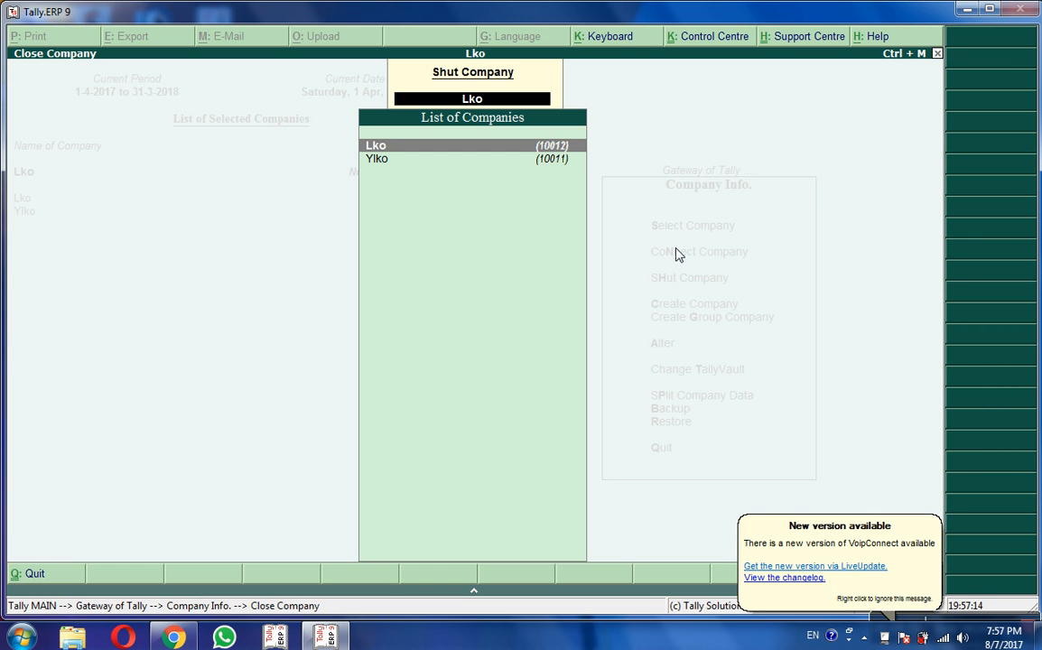
key(Return)
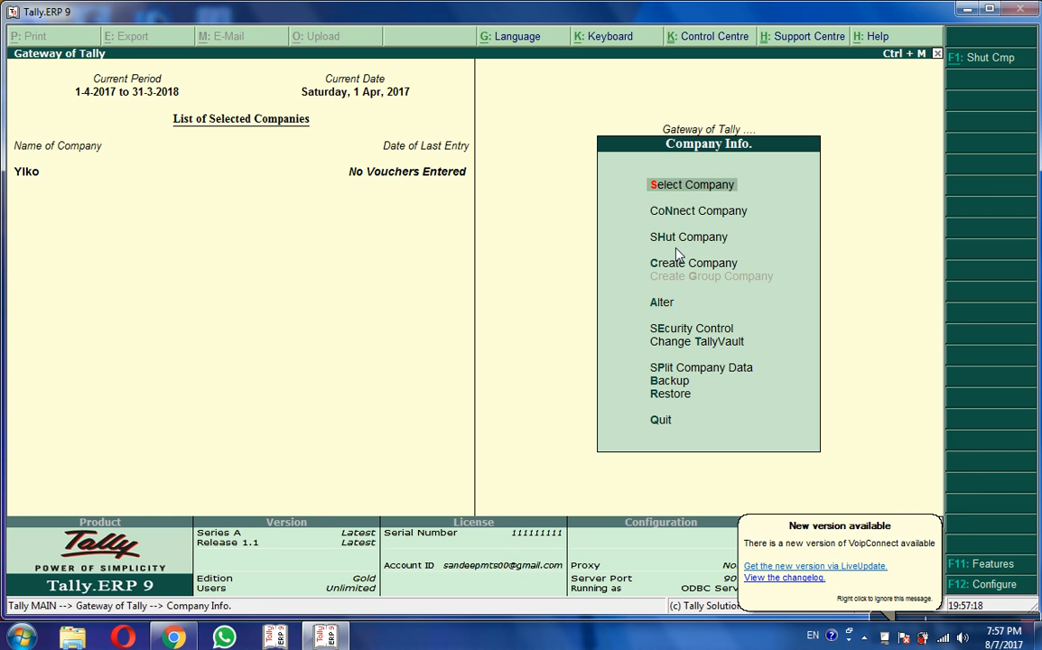
key(h)
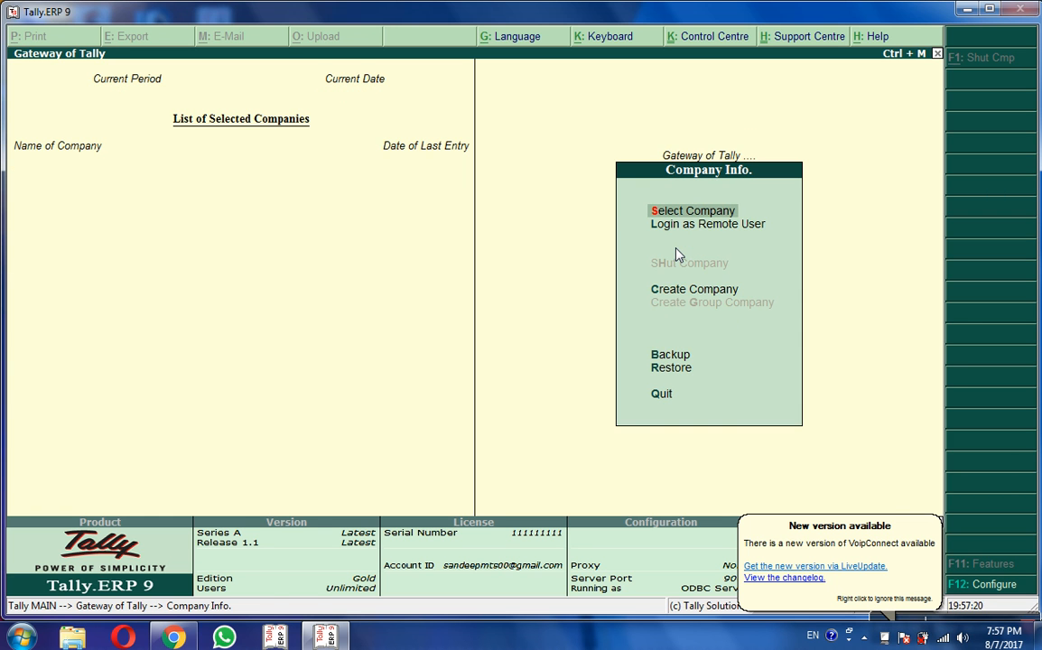
Step: Browse the Select Company list up to the masked TallyVault entry 10012
key(s)
key(Down)
key(Down)
key(Down)
key(Down)
key(Down)
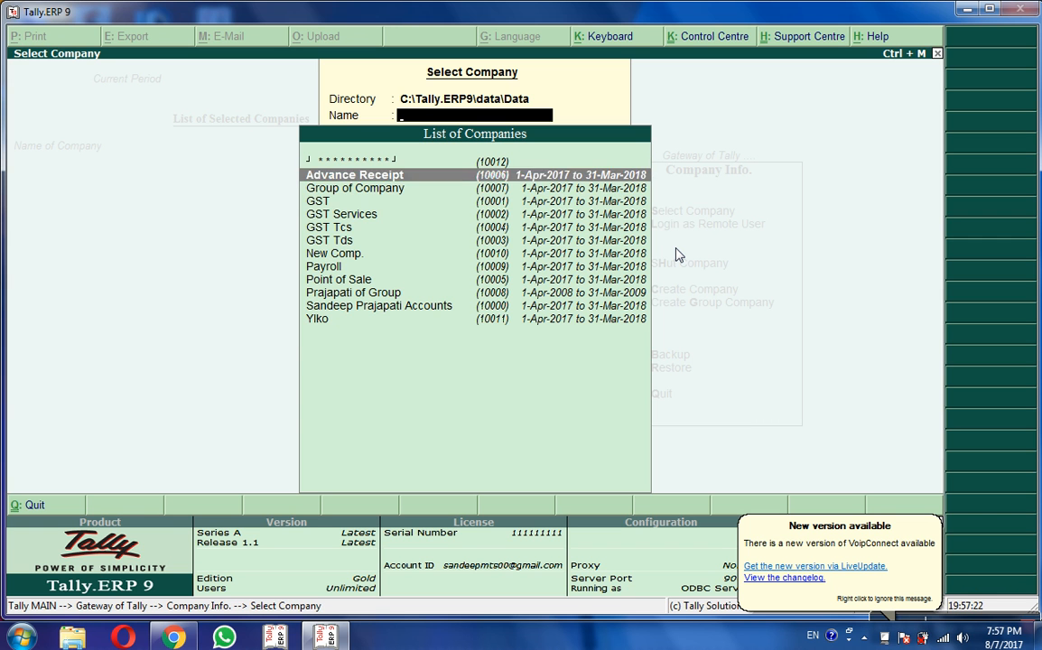
key(Down)
key(Down)
key(Down)
key(Down)
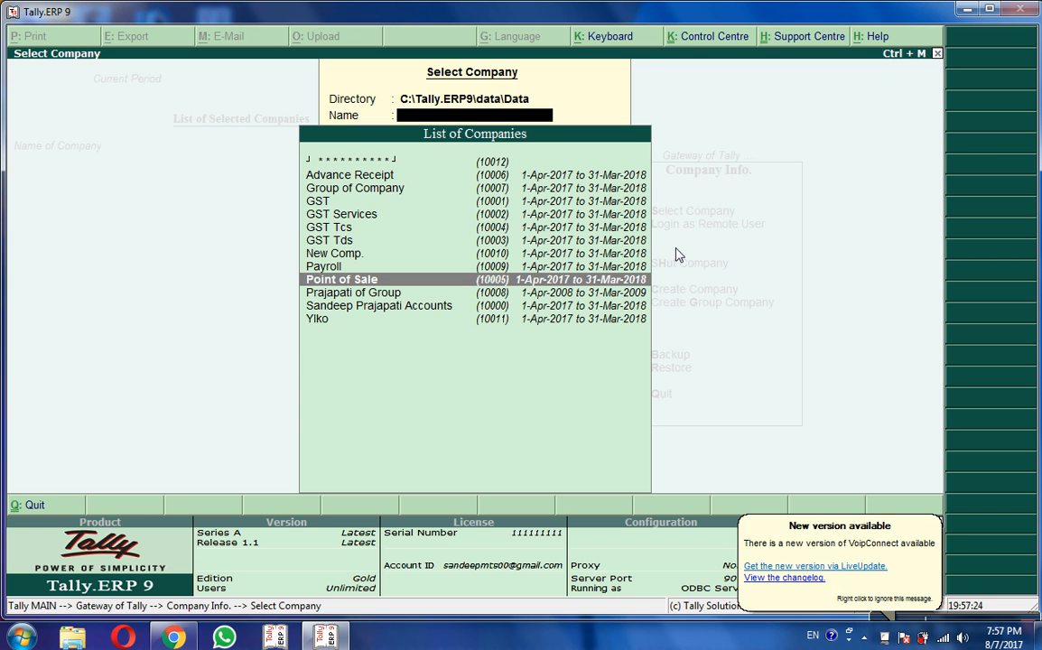
key(Down)
key(Down)
key(Down)
key(Up)
key(Up)
key(Up)
key(Up)
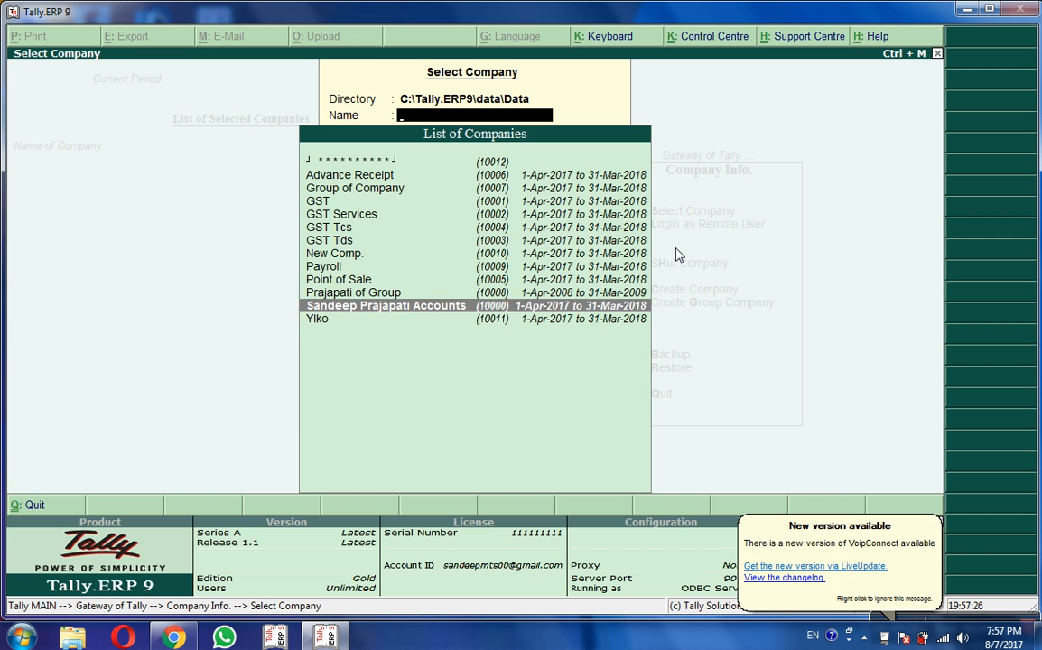
key(Up)
key(Up)
key(Up)
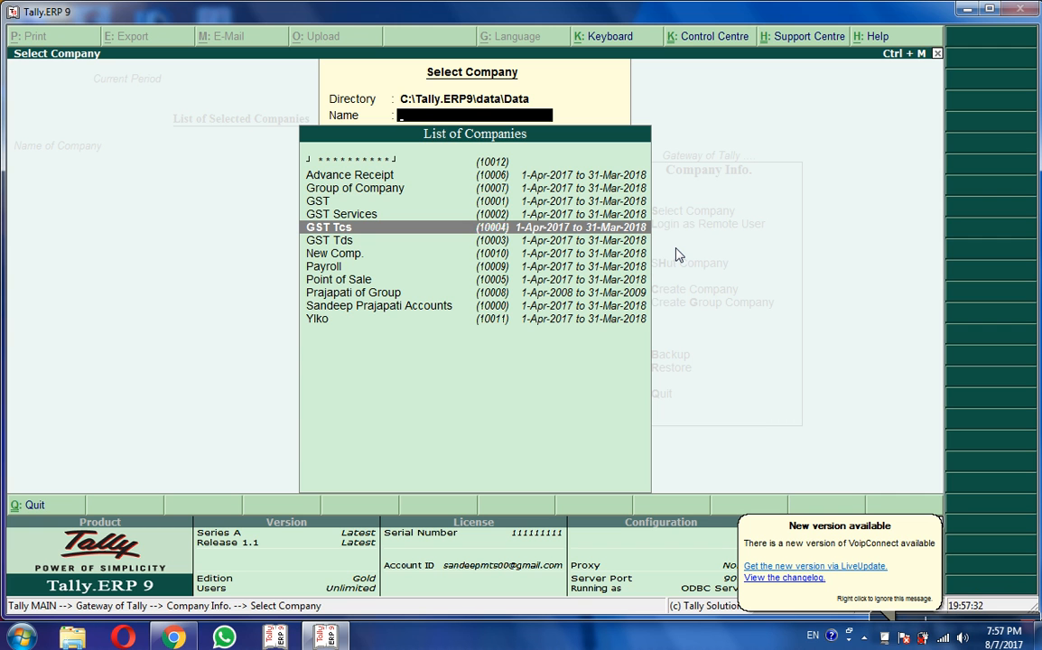
key(Up)
key(Up)
key(Up)
key(Up)
key(Up)
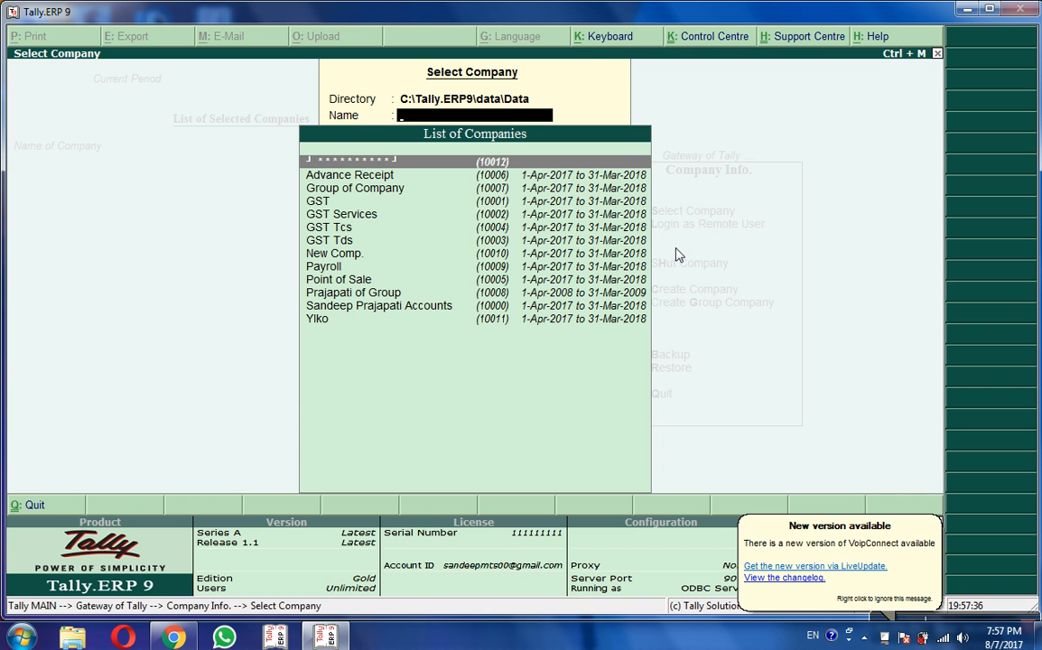
Step: Open the masked encrypted company Lko with its TallyVault password
click(497, 164)
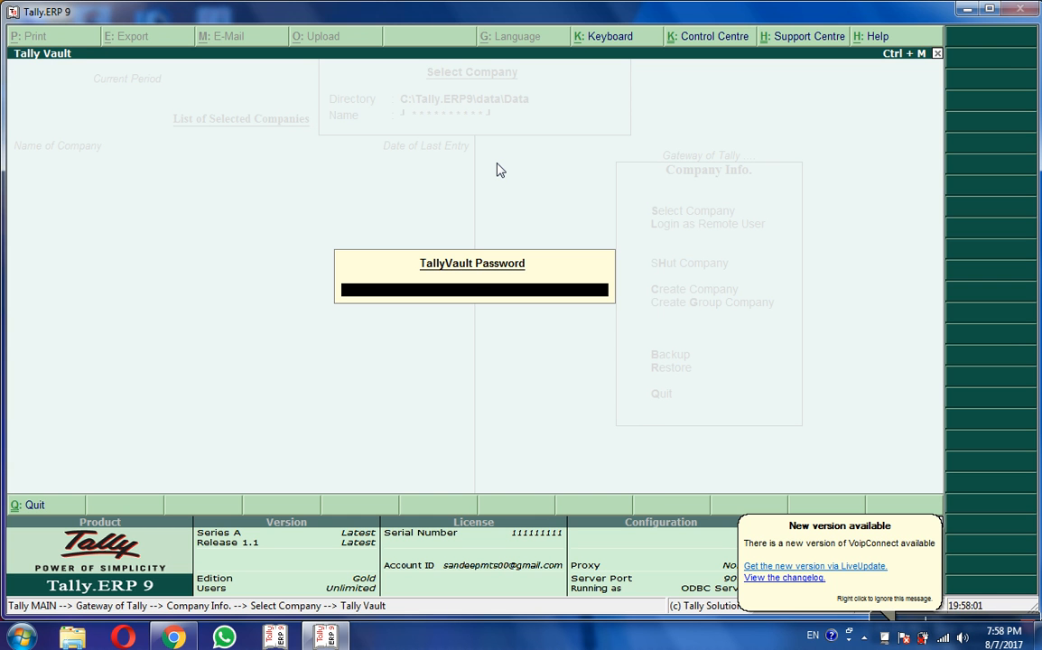
text(***)
key(Return)
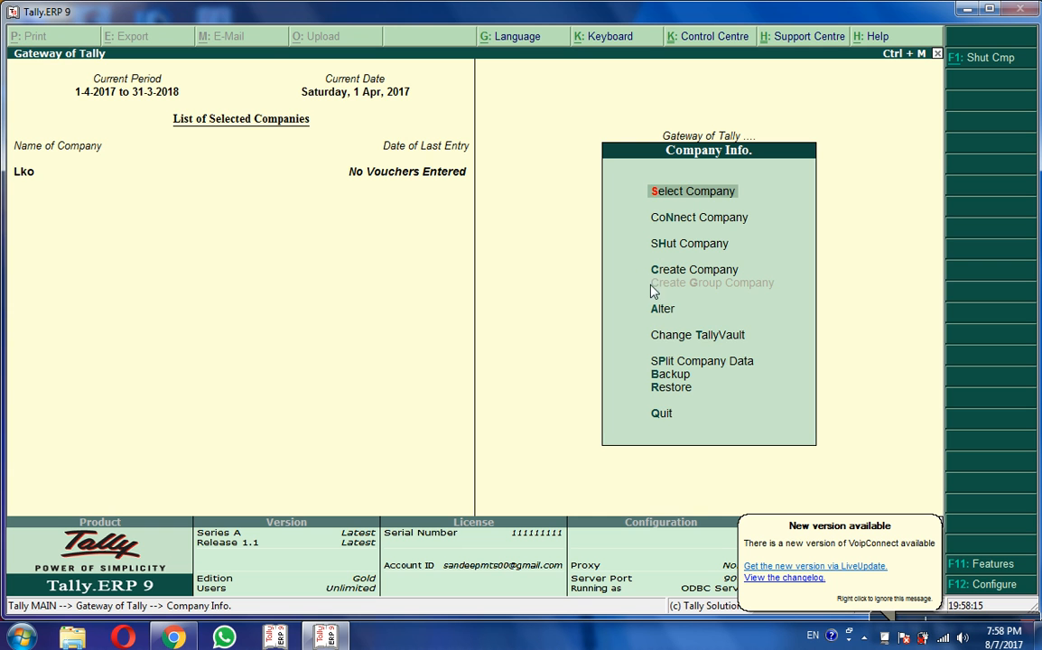
Step: Delete Lko from Company Alteration with Alt+D, confirming Yes twice
click(664, 316)
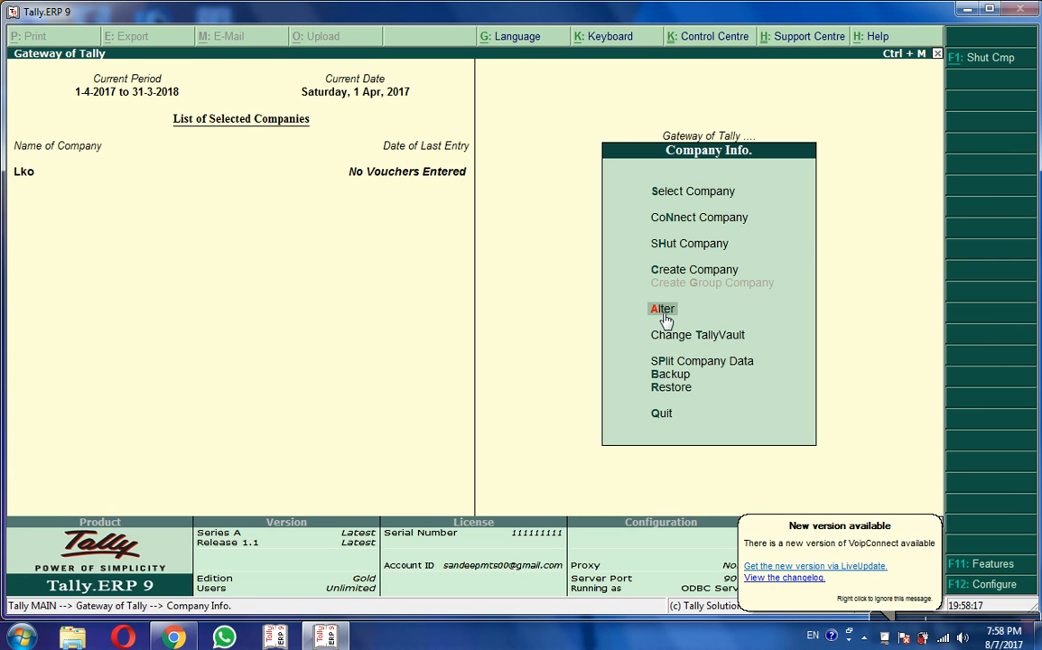
click(663, 316)
key(Return)
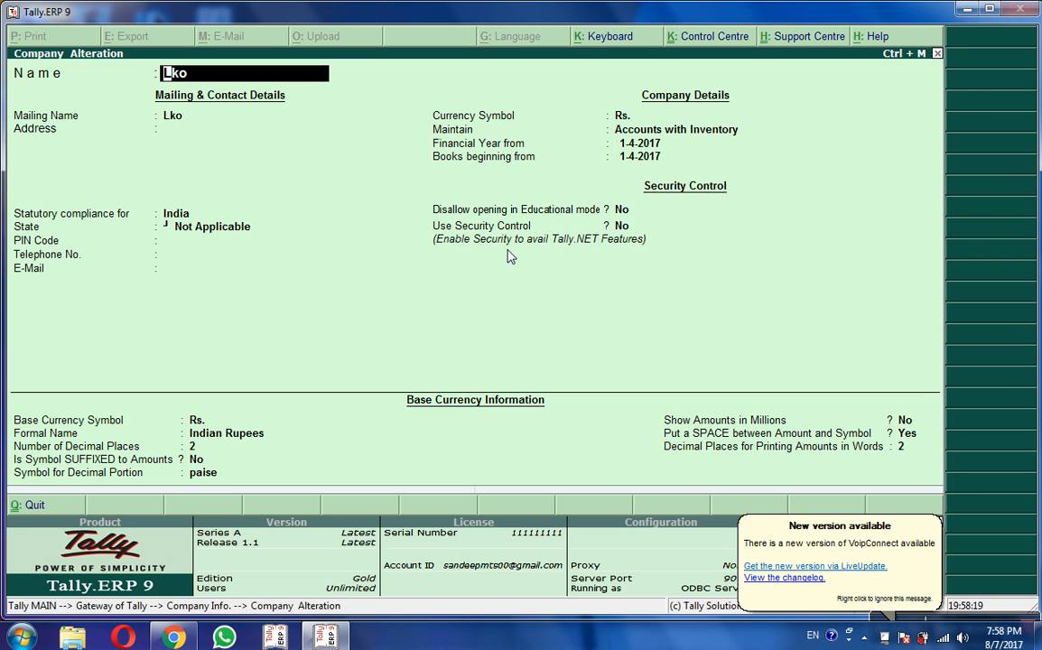
key(Return)
key(Return)
key(Return)
key(Return)
key(Return)
key(Return)
key(Return)
key(Return)
key(Return)
key(Return)
key(Return)
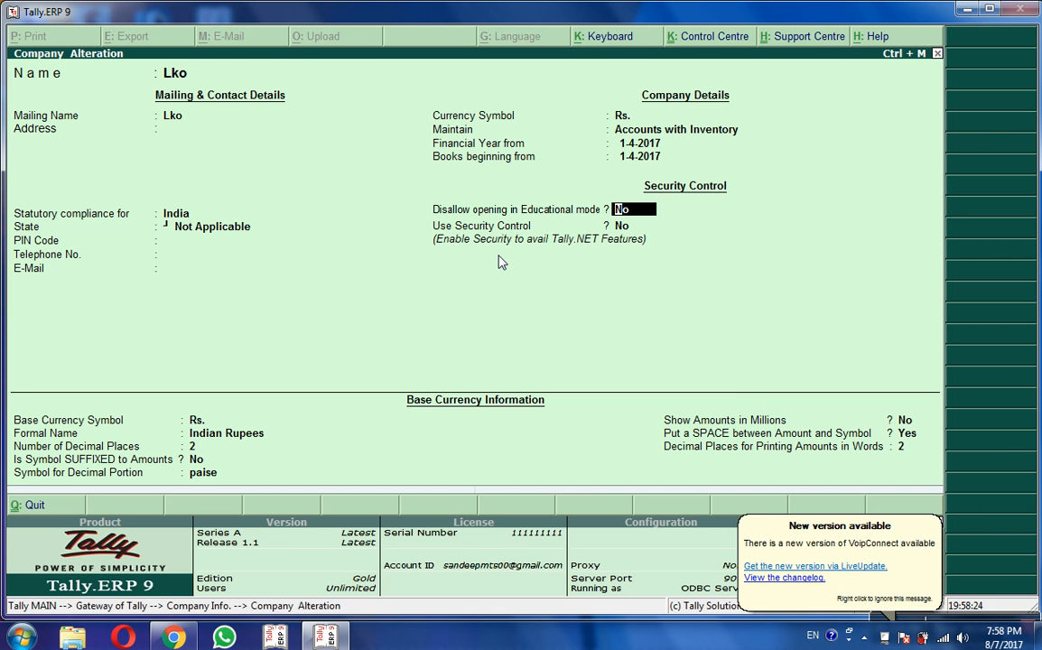
key(alt+d)
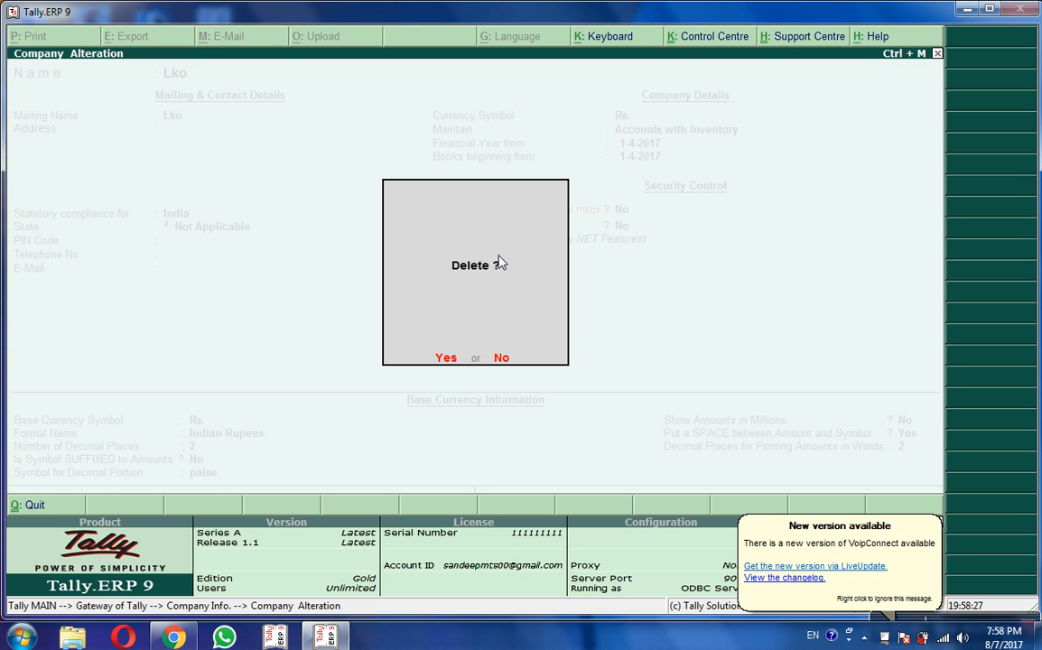
click(446, 361)
click(446, 360)
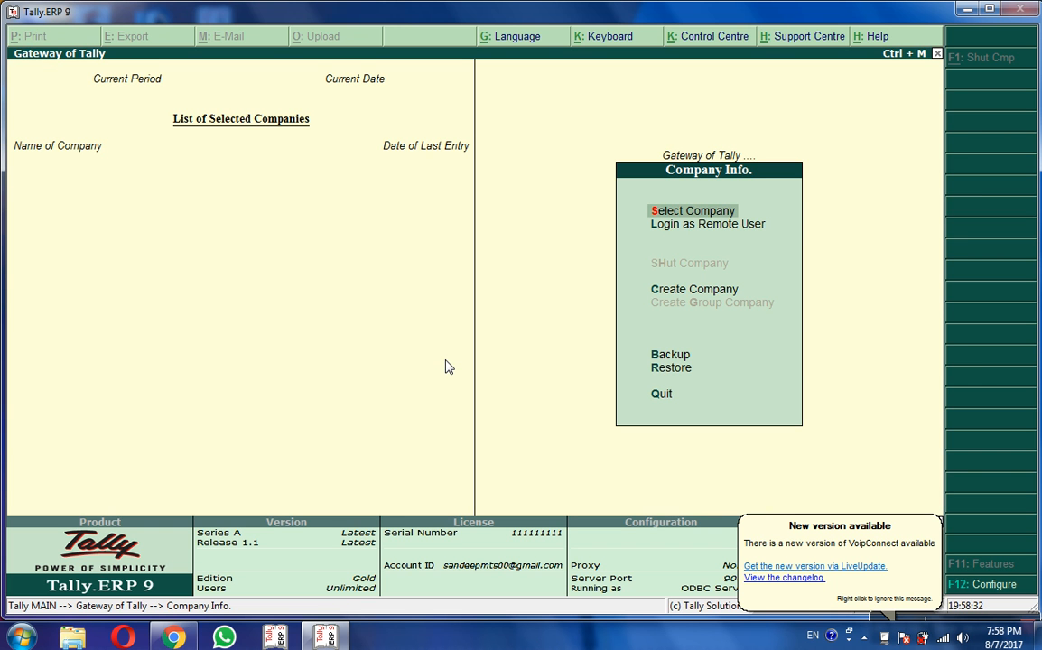
Step: Check the Select Company list now shows eleven companies without Lko, moving down to Ylko
click(657, 210)
key(Down)
key(Up)
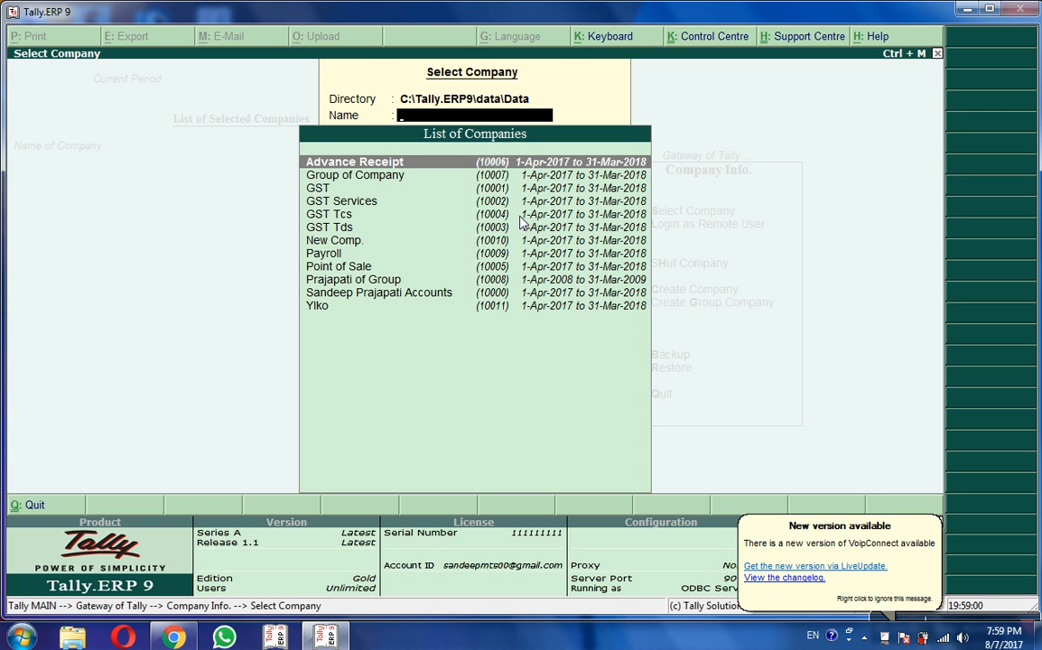
key(Escape)
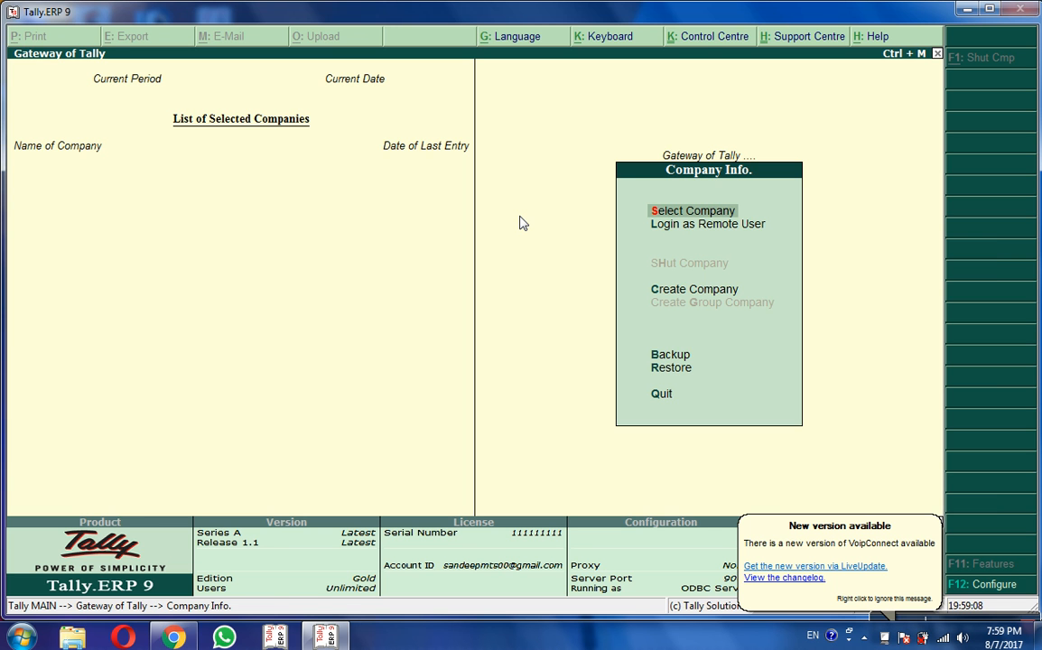
key(Return)
key(Down)
key(Down)
key(Down)
key(Down)
key(Down)
key(Down)
key(Down)
key(Down)
key(Down)
key(Down)
key(Down)
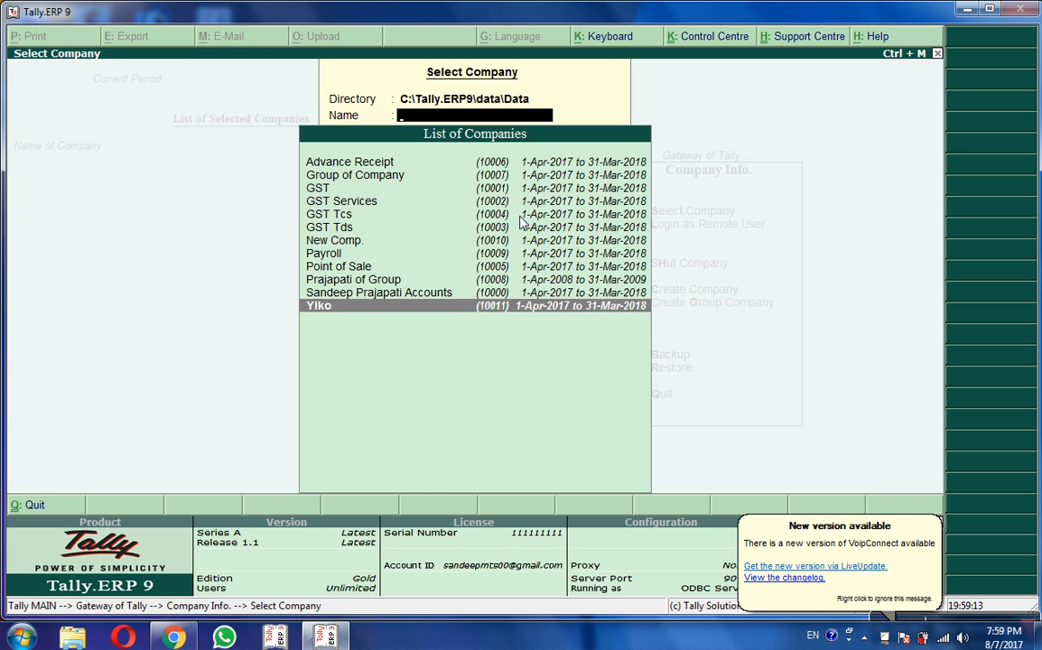
Step: Log in to Ylko with its user name and password, then view and dismiss the Action Center messages
key(Return)
key(Return)
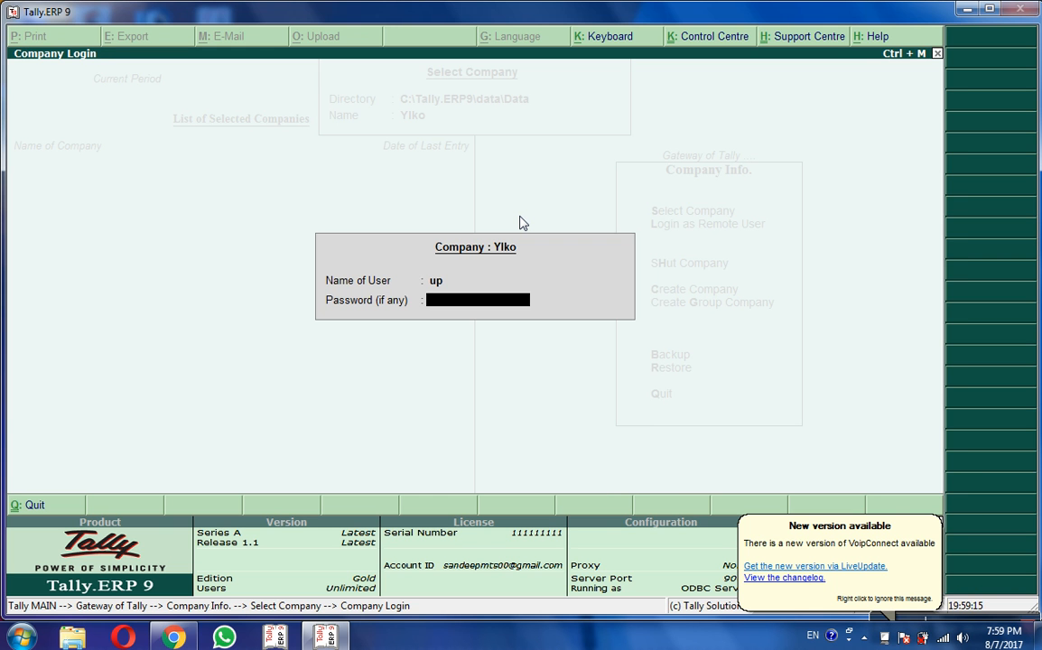
key(Return)
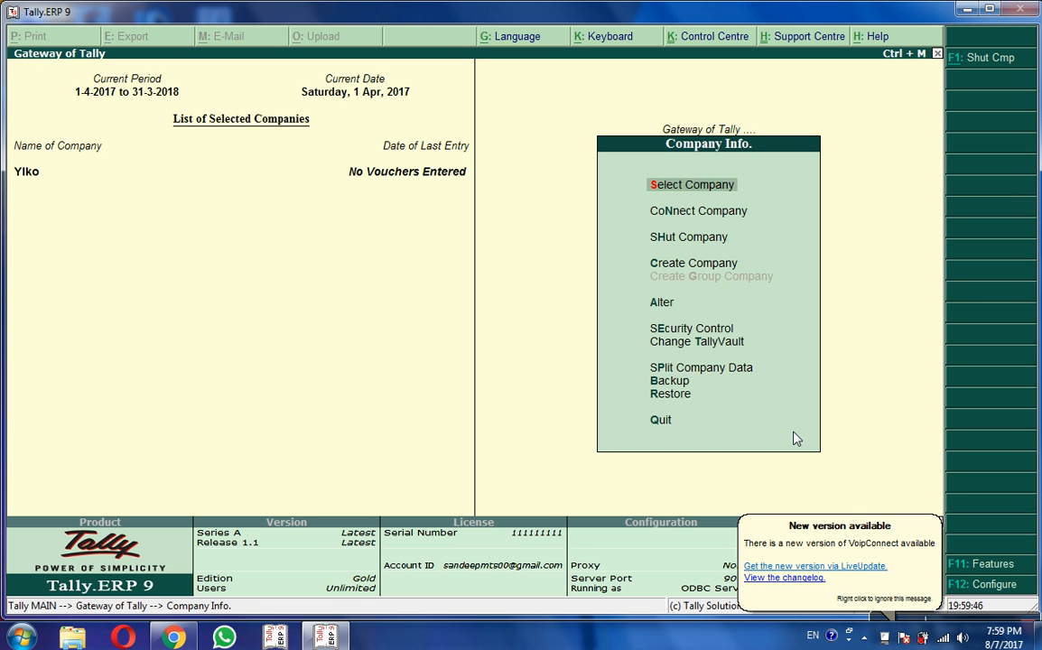
click(901, 634)
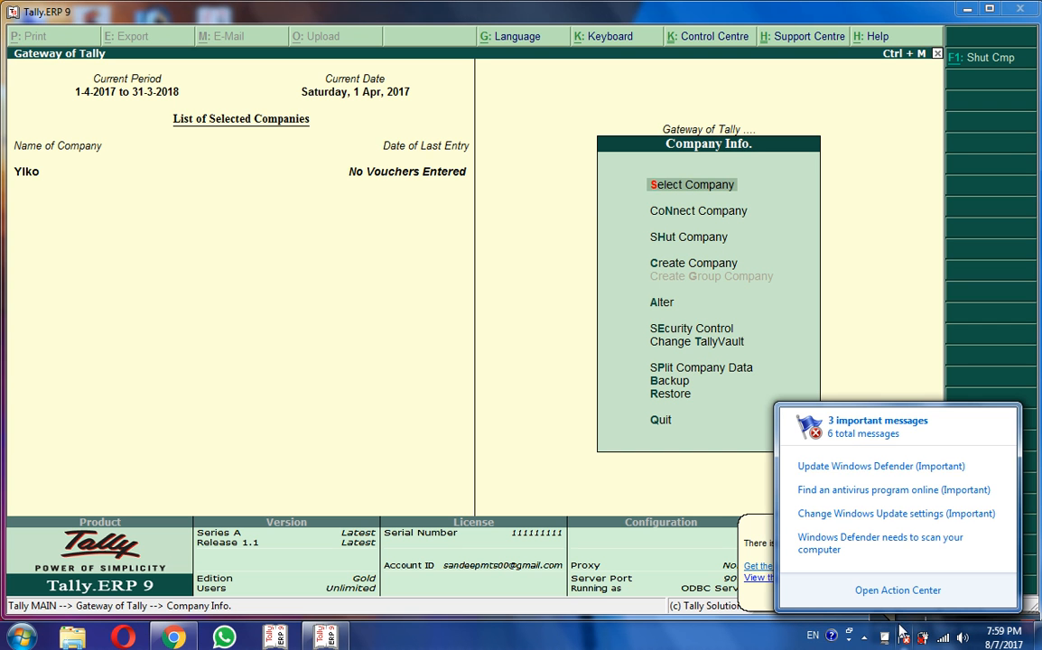
click(902, 637)
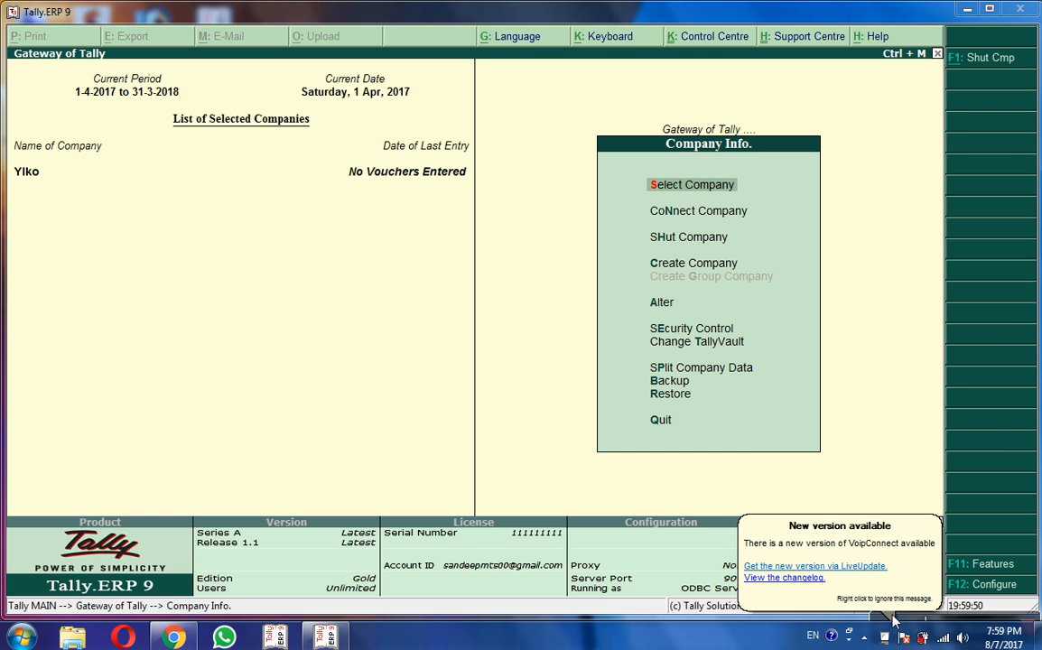